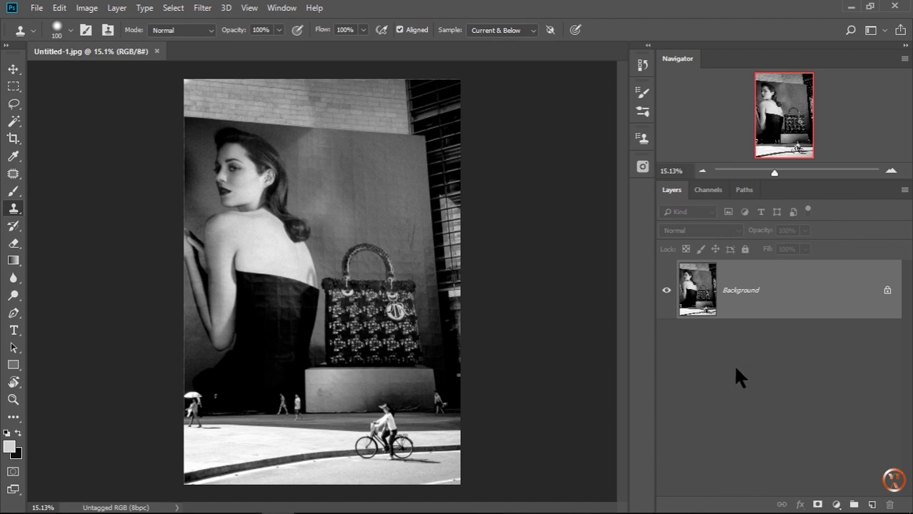
Add an empty Layer 1 above the Background layer and show the stamp tool variants.
{"action": "left_click", "coordinate": [872, 503]}
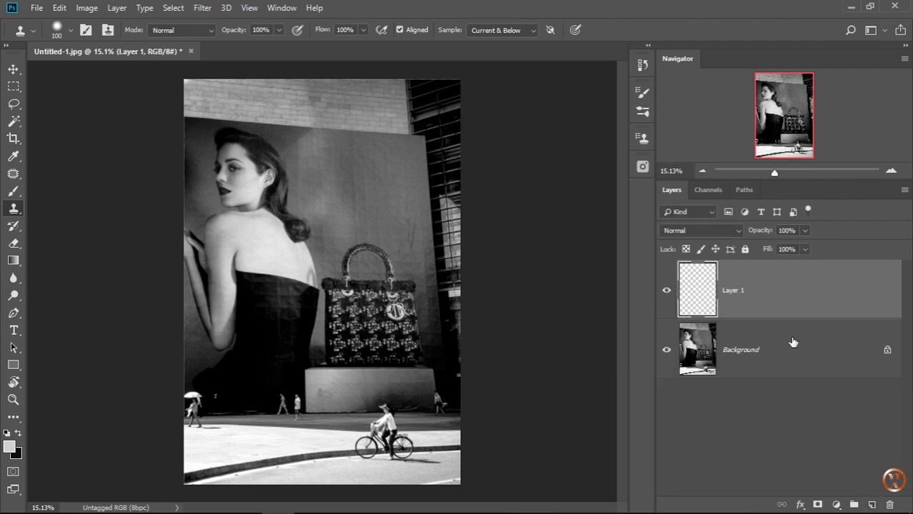
{"action": "right_click", "coordinate": [14, 208]}
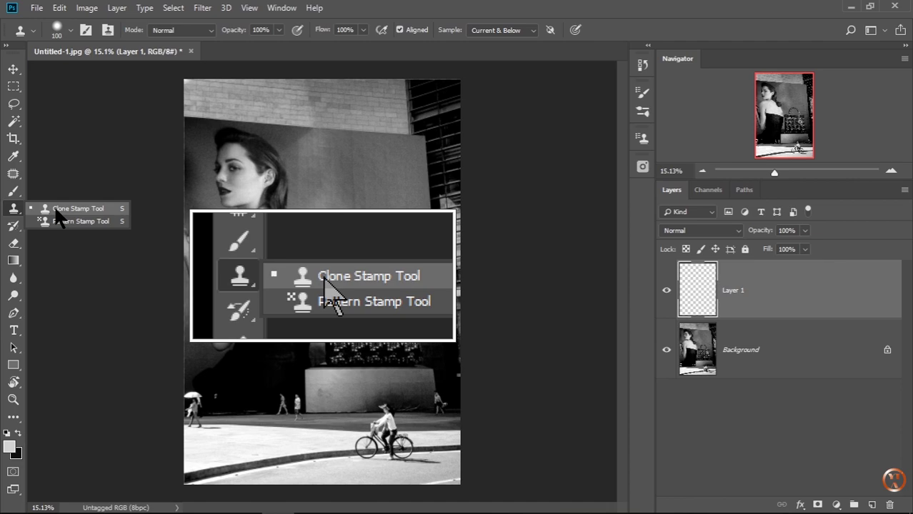
Make the Clone Stamp Tool the active tool from the stamp tool flyout.
{"action": "left_click", "coordinate": [55, 208]}
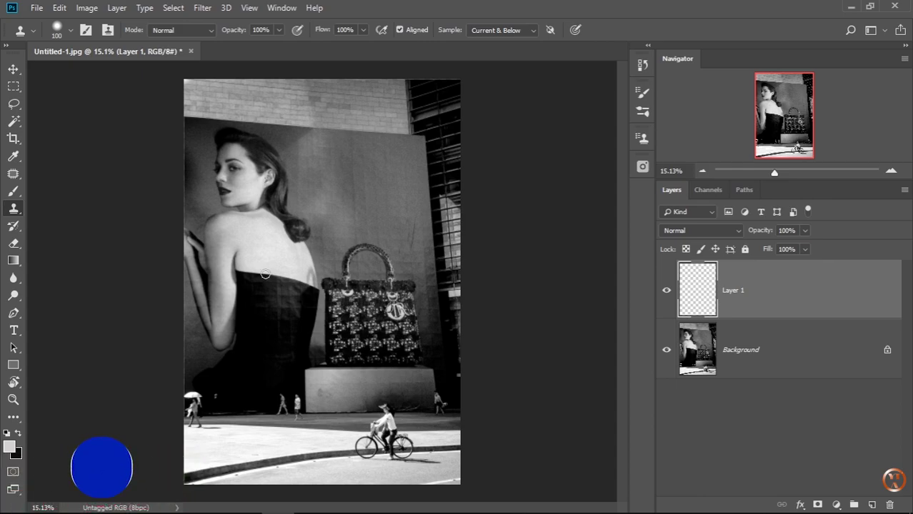
{"action": "right_click", "coordinate": [14, 208]}
{"action": "left_click", "coordinate": [99, 206]}
{"action": "left_click", "coordinate": [489, 30]}
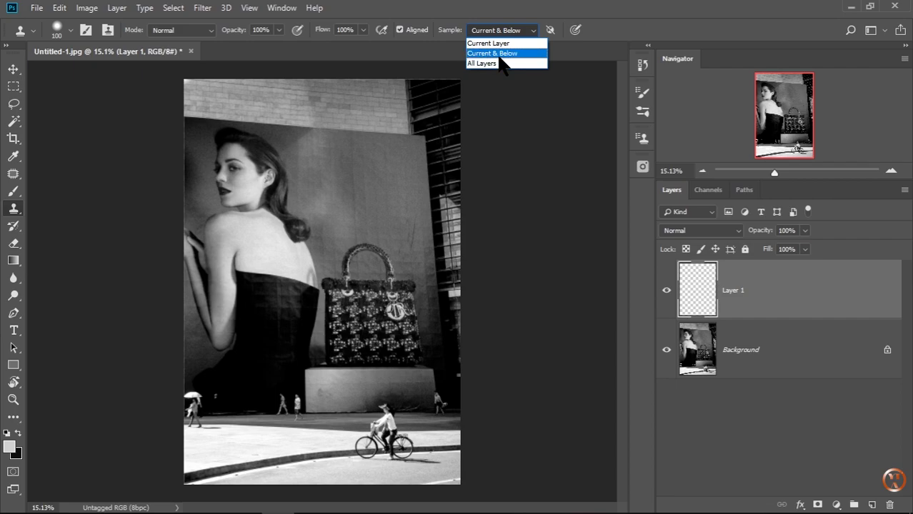
{"action": "left_click", "coordinate": [500, 57]}
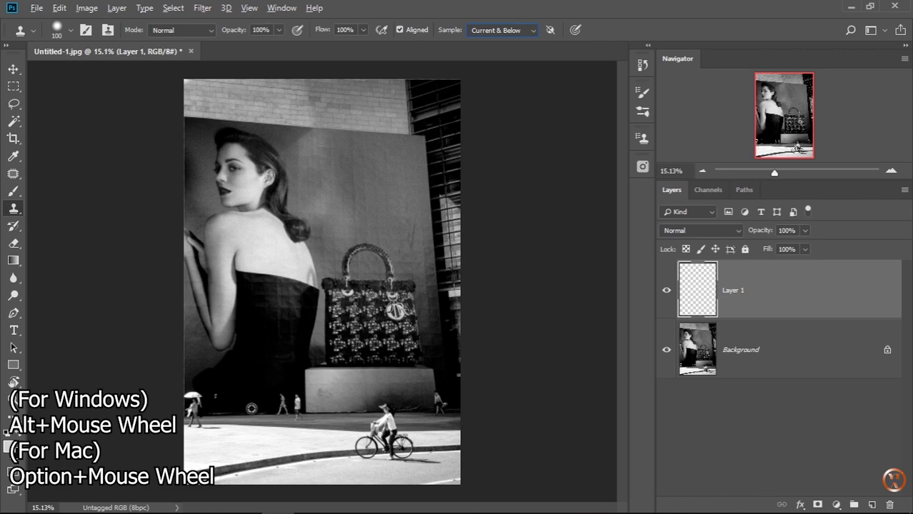
Zoom in to about 63% on the two pedestrians in front of the billboard base.
{"action": "left_click", "coordinate": [13, 69]}
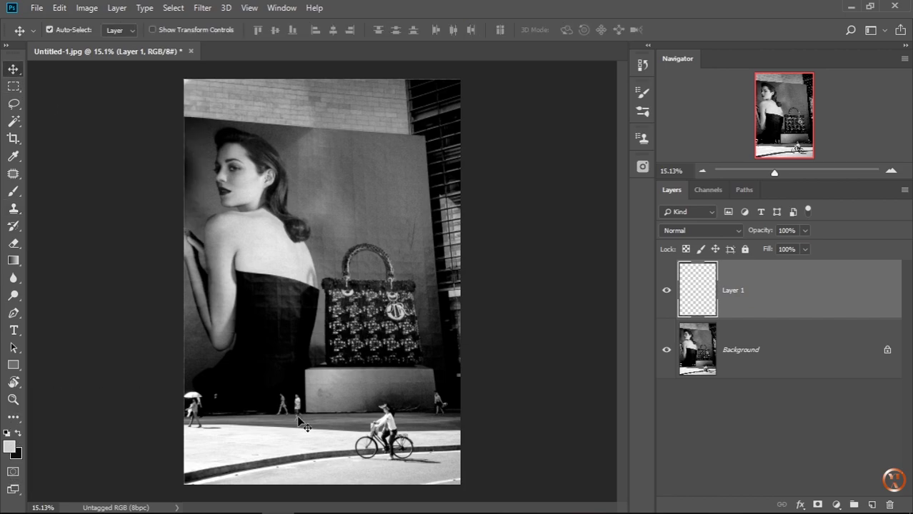
{"action": "scroll", "coordinate": [299, 423], "scroll_direction": "up", "scroll_amount": 2}
{"action": "scroll", "coordinate": [281, 425], "scroll_direction": "up", "scroll_amount": 4}
{"action": "scroll", "coordinate": [279, 416], "scroll_direction": "up", "scroll_amount": 1}
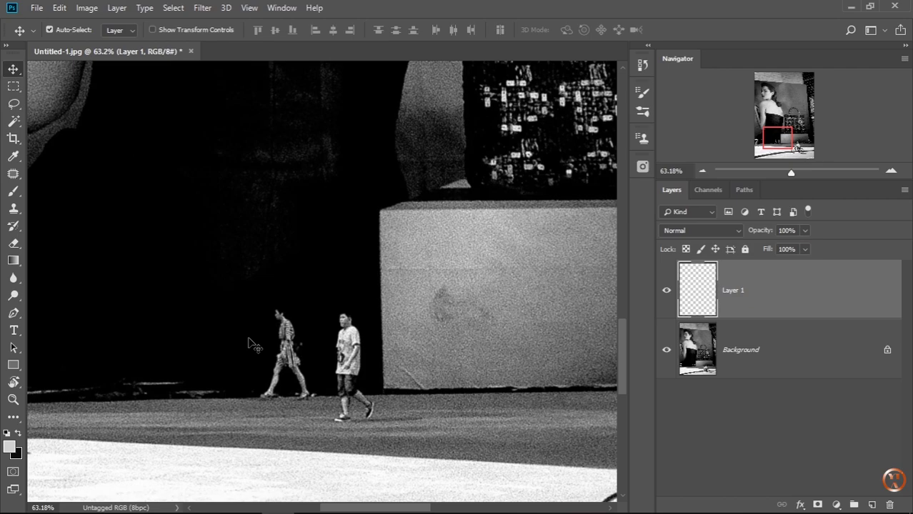
{"action": "mouse_move", "coordinate": [249, 338]}
{"action": "left_mouse_down"}
{"action": "mouse_move", "coordinate": [320, 343]}
{"action": "mouse_move", "coordinate": [344, 328]}
{"action": "mouse_move", "coordinate": [429, 340]}
{"action": "left_mouse_up"}
Reselect the Clone Stamp and shrink its brush to 26 px.
{"action": "left_click", "coordinate": [13, 208]}
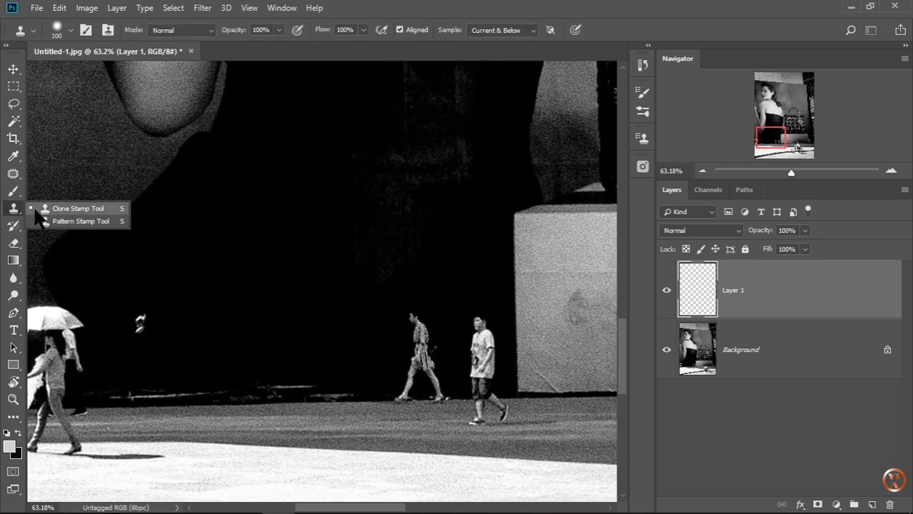
{"action": "left_click", "coordinate": [68, 208]}
{"action": "scroll", "coordinate": [418, 322], "scroll_direction": "up", "scroll_amount": 2}
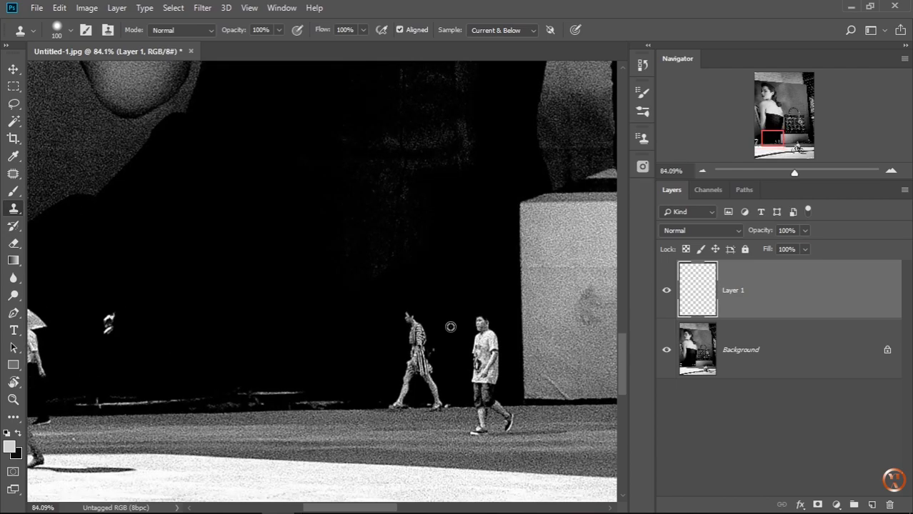
{"action": "scroll", "coordinate": [450, 325], "scroll_direction": "up", "scroll_amount": 1}
{"action": "scroll", "coordinate": [415, 324], "scroll_direction": "down", "scroll_amount": 1}
{"action": "scroll", "coordinate": [450, 326], "scroll_direction": "up", "scroll_amount": 1}
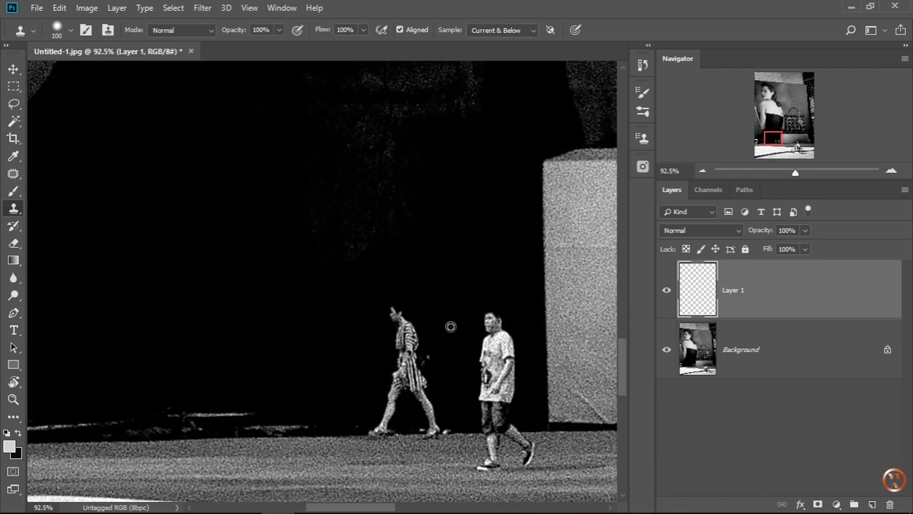
{"action": "scroll", "coordinate": [450, 327], "scroll_direction": "down", "scroll_amount": 1}
{"action": "left_click_drag", "start_coordinate": [285, 307], "coordinate": [274, 307]}
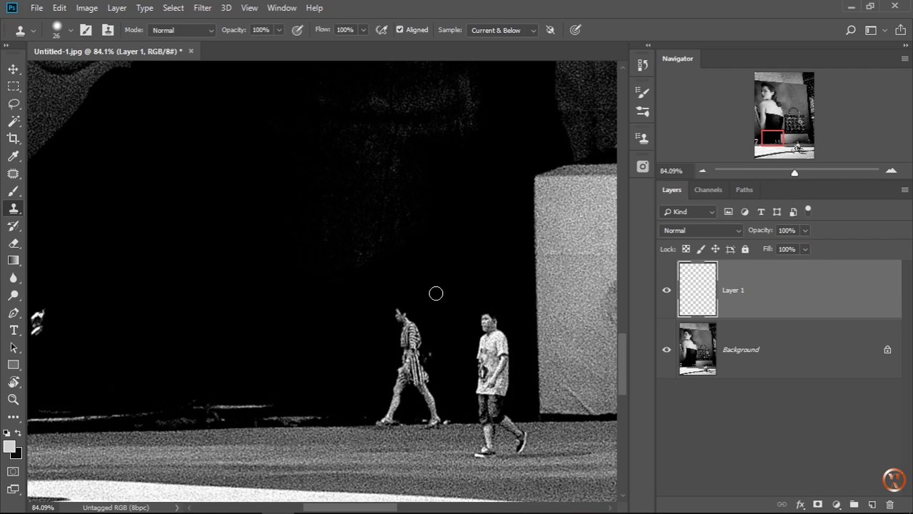
Zoom to about 132% and clone dark background over the walking woman's head.
{"action": "scroll", "coordinate": [379, 319], "scroll_direction": "up", "scroll_amount": 3}
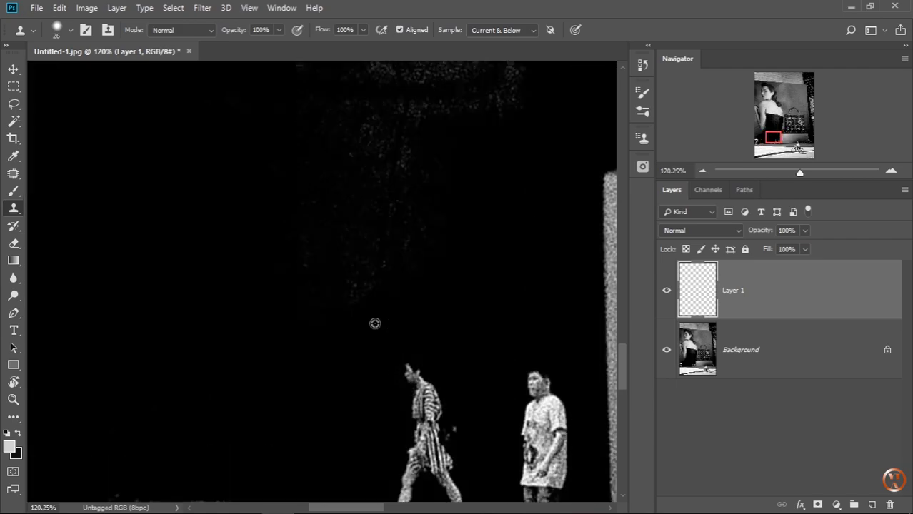
{"action": "scroll", "coordinate": [371, 357], "scroll_direction": "down", "scroll_amount": 2}
{"action": "scroll", "coordinate": [369, 379], "scroll_direction": "up", "scroll_amount": 2}
{"action": "mouse_move", "coordinate": [370, 386]}
{"action": "left_mouse_down"}
{"action": "mouse_move", "coordinate": [379, 305]}
{"action": "mouse_move", "coordinate": [412, 307]}
{"action": "left_mouse_up"}
{"action": "left_click", "coordinate": [381, 304], "text": "alt"}
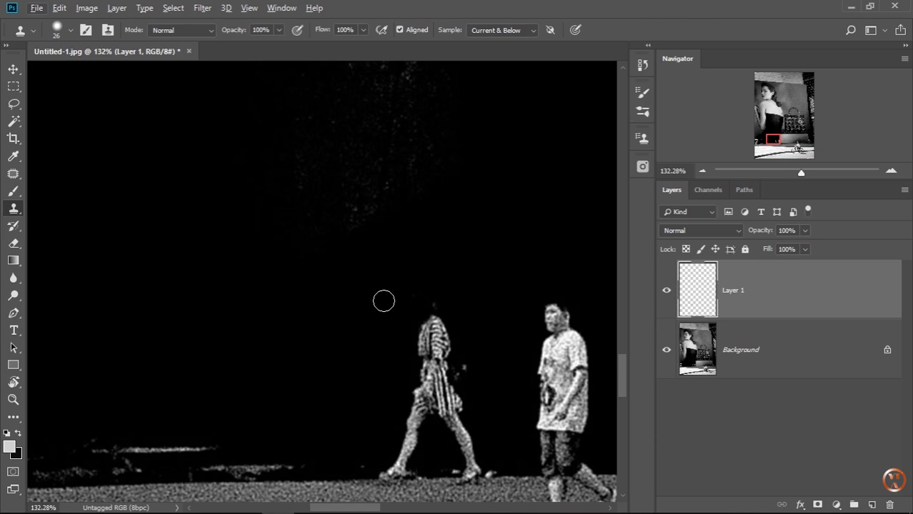
Clone dark background over the woman's upper body, upper legs and raised arm.
{"action": "mouse_move", "coordinate": [428, 316]}
{"action": "left_mouse_down"}
{"action": "mouse_move", "coordinate": [423, 345]}
{"action": "mouse_move", "coordinate": [413, 338]}
{"action": "mouse_move", "coordinate": [428, 389]}
{"action": "mouse_move", "coordinate": [411, 427]}
{"action": "left_mouse_up"}
{"action": "left_click", "coordinate": [373, 387], "text": "alt"}
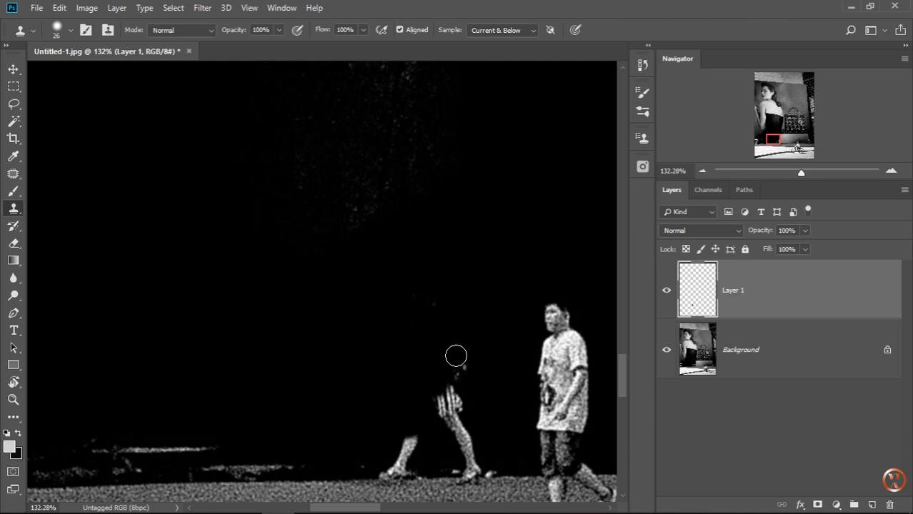
{"action": "mouse_move", "coordinate": [454, 354]}
{"action": "left_mouse_down"}
{"action": "mouse_move", "coordinate": [461, 370]}
{"action": "mouse_move", "coordinate": [442, 418]}
{"action": "mouse_move", "coordinate": [450, 422]}
{"action": "left_mouse_up"}
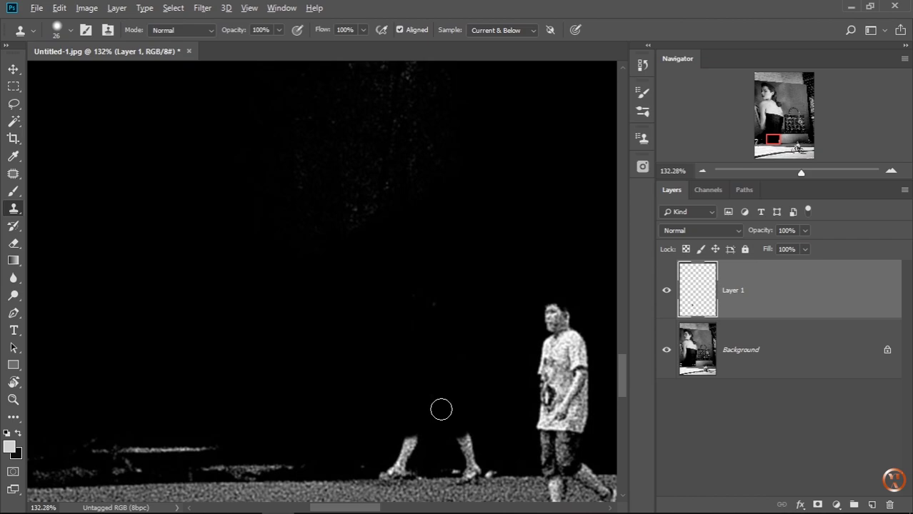
Clone over the woman's left leg, then zoom on the ground edge and sample nearby texture.
{"action": "scroll", "coordinate": [330, 422], "scroll_direction": "down", "scroll_amount": 3}
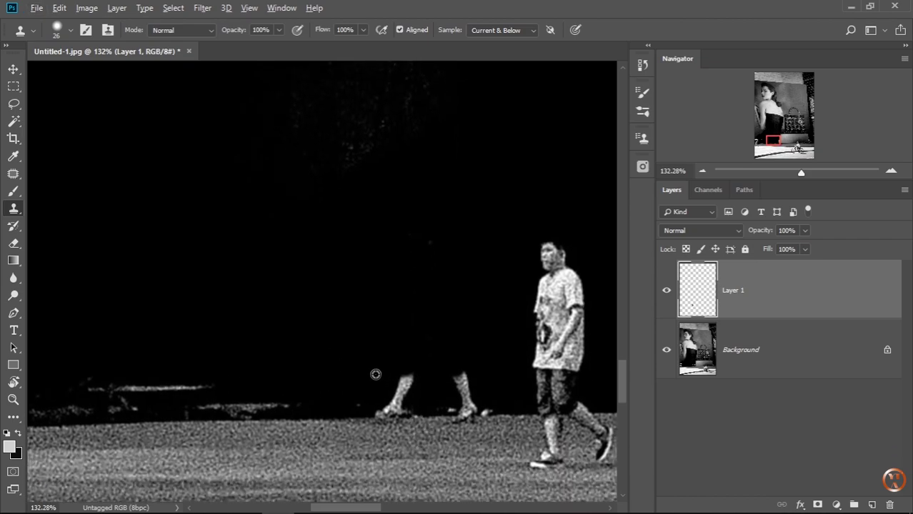
{"action": "mouse_move", "coordinate": [387, 380]}
{"action": "left_mouse_down"}
{"action": "mouse_move", "coordinate": [454, 367]}
{"action": "mouse_move", "coordinate": [498, 390]}
{"action": "mouse_move", "coordinate": [361, 409]}
{"action": "left_mouse_up"}
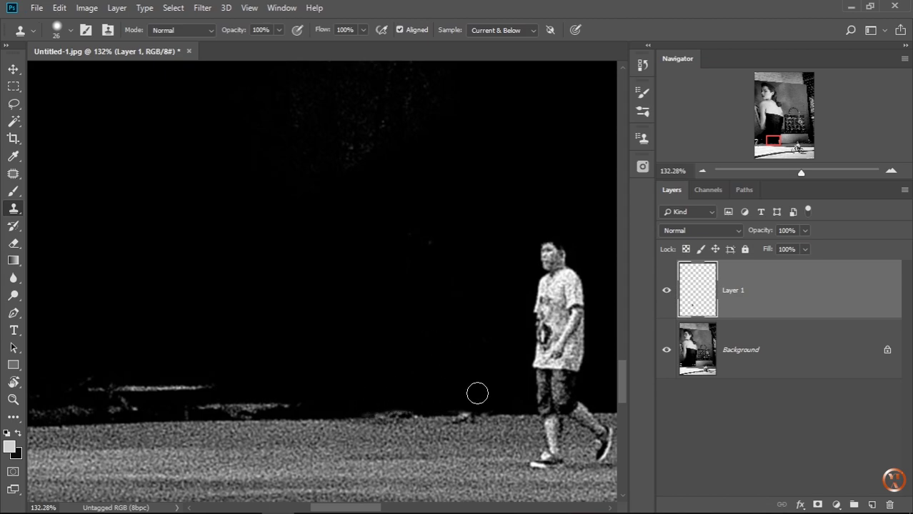
{"action": "scroll", "coordinate": [475, 393], "scroll_direction": "up", "scroll_amount": 3}
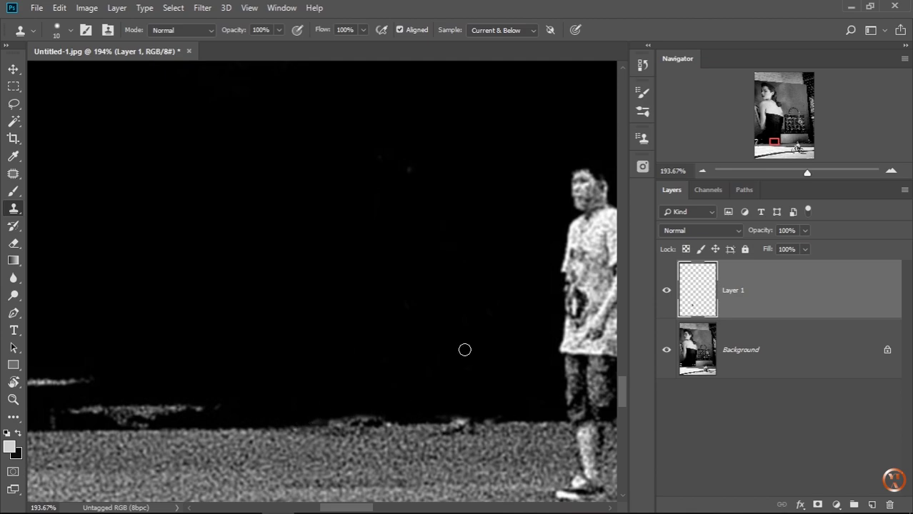
{"action": "scroll", "coordinate": [477, 419], "scroll_direction": "up", "scroll_amount": 2}
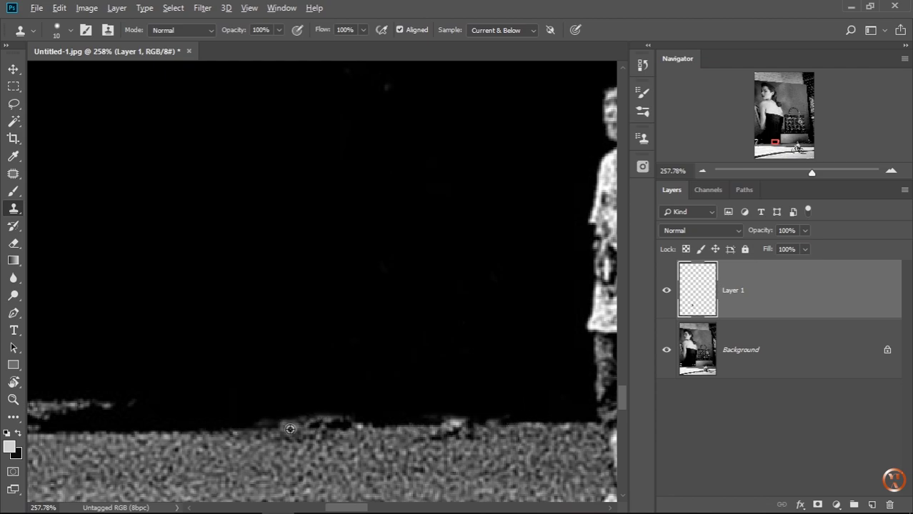
{"action": "scroll", "coordinate": [299, 427], "scroll_direction": "up", "scroll_amount": 2, "text": "alt"}
{"action": "scroll", "coordinate": [321, 432], "scroll_direction": "up", "scroll_amount": 1, "text": "alt"}
{"action": "left_click", "coordinate": [327, 433], "text": "alt"}
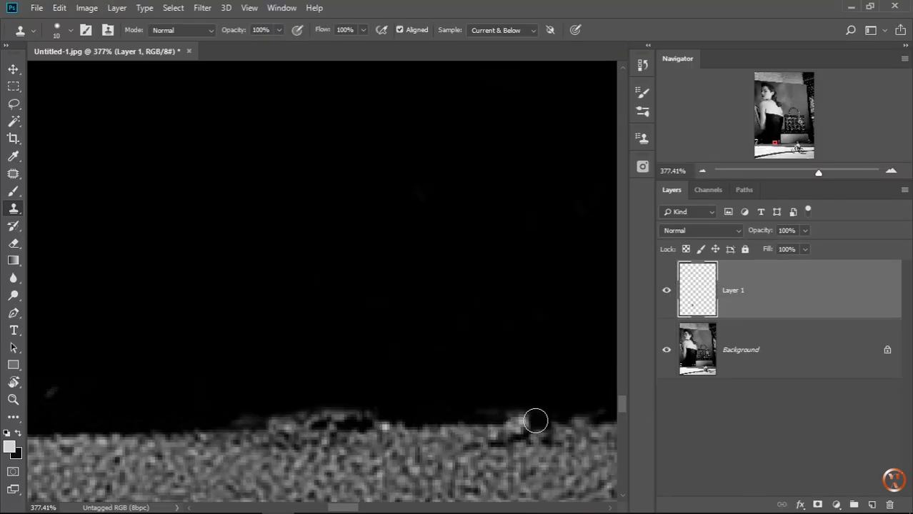
Even out the ground edge, covering bright specks with a straight black clone band.
{"action": "left_click", "coordinate": [532, 421]}
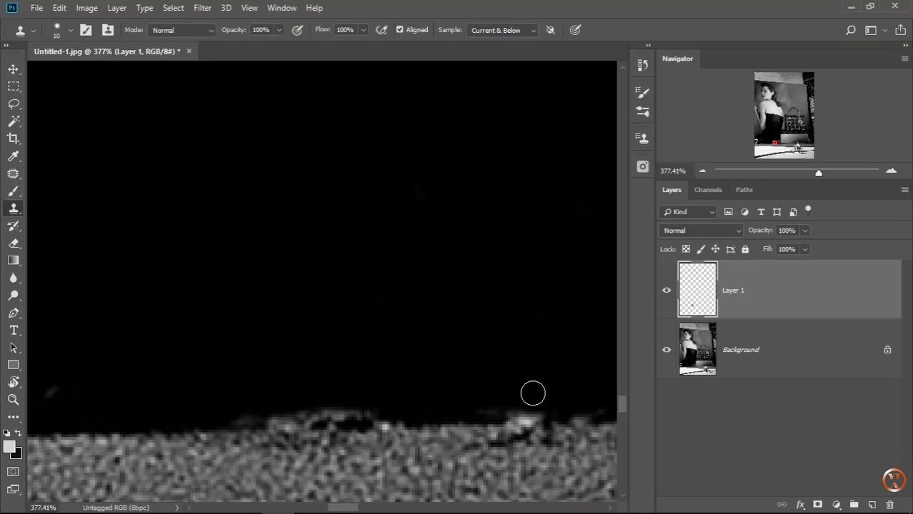
{"action": "left_click_drag", "start_coordinate": [505, 373], "coordinate": [448, 373]}
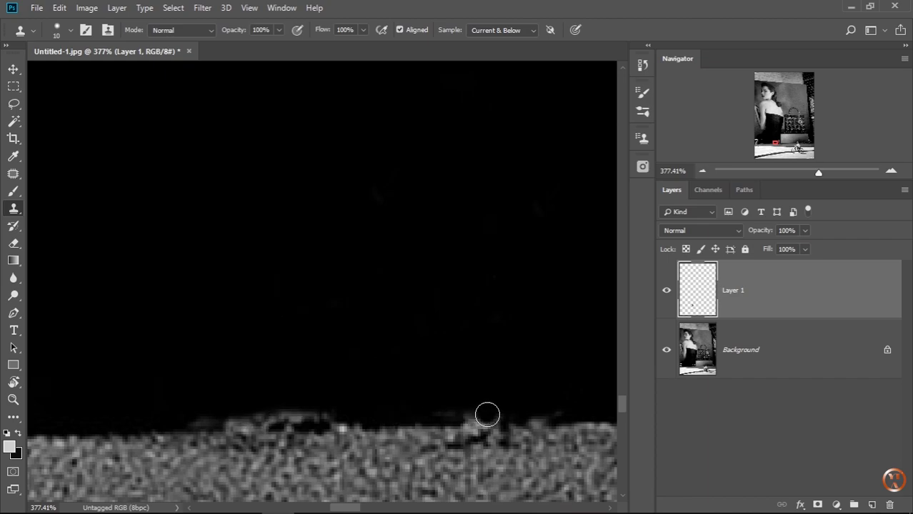
{"action": "left_click", "coordinate": [487, 414]}
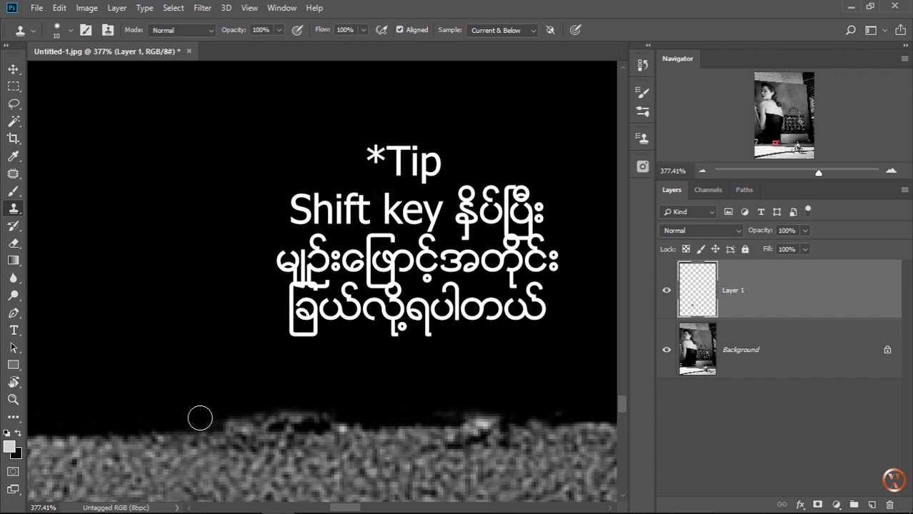
{"action": "left_click", "coordinate": [409, 417], "text": "shift"}
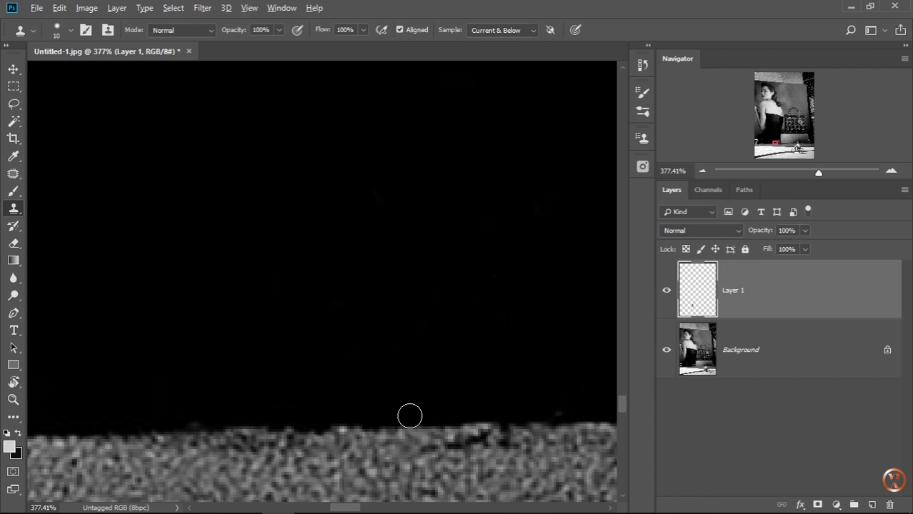
{"action": "scroll", "coordinate": [409, 416], "scroll_direction": "down", "scroll_amount": 5}
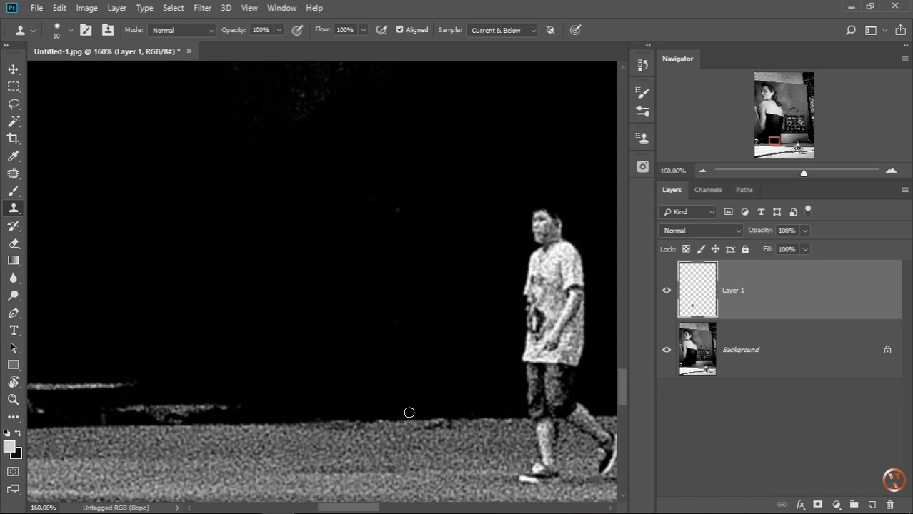
{"action": "scroll", "coordinate": [402, 370], "scroll_direction": "down", "scroll_amount": 1}
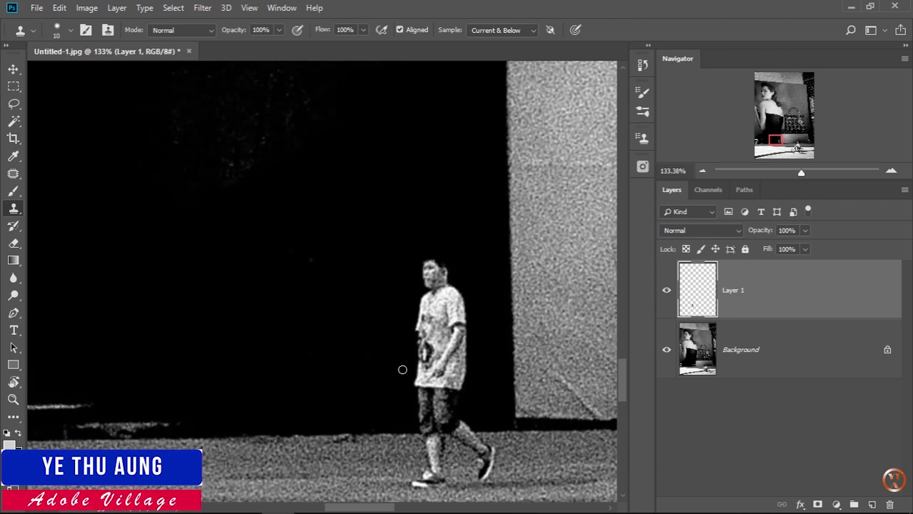
{"action": "scroll", "coordinate": [402, 370], "scroll_direction": "up", "scroll_amount": 2}
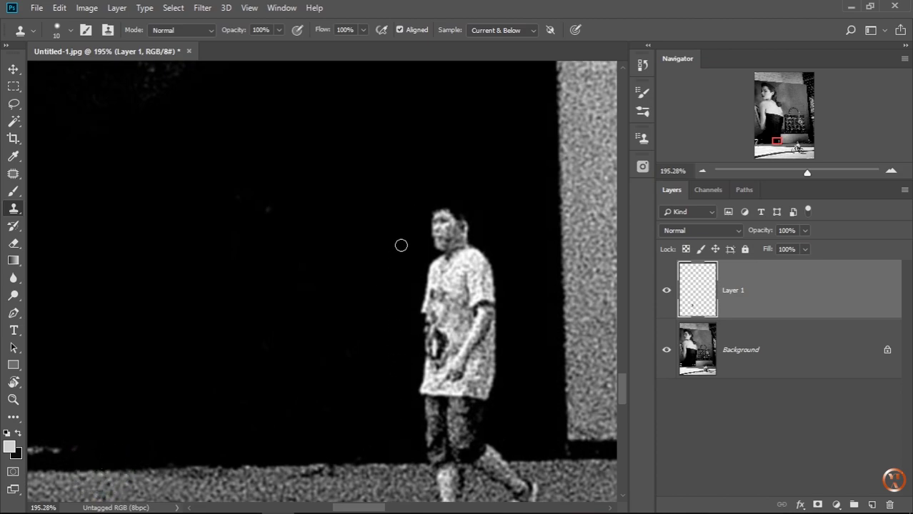
Adjust the clone brush to about 55 px with roughly 35% hardness.
{"action": "right_click", "coordinate": [433, 212], "text": "alt"}
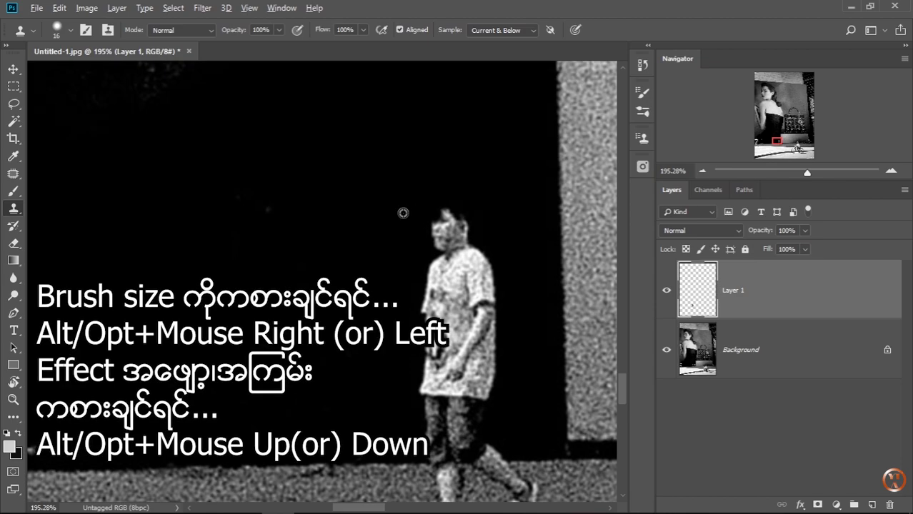
{"action": "right_click", "coordinate": [403, 213], "text": "alt"}
{"action": "left_click_drag", "start_coordinate": [402, 213], "coordinate": [411, 213]}
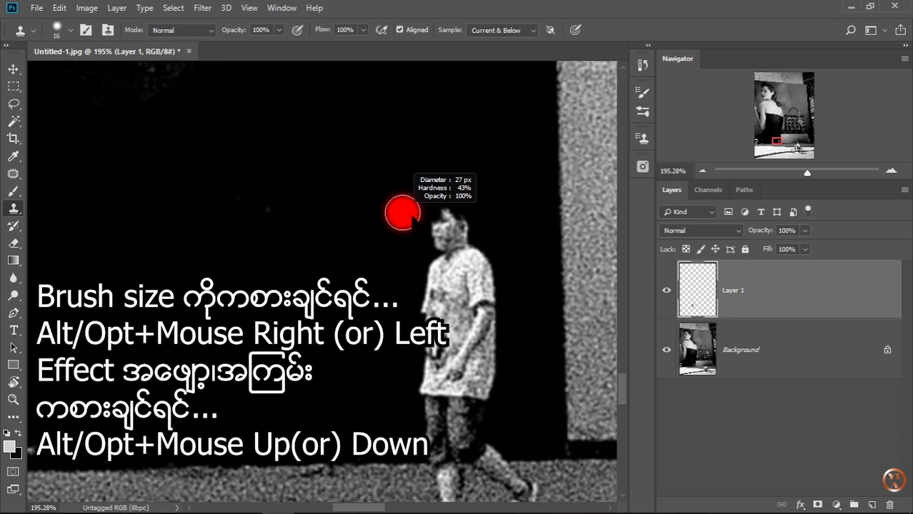
{"action": "left_click_drag", "start_coordinate": [412, 213], "coordinate": [469, 211]}
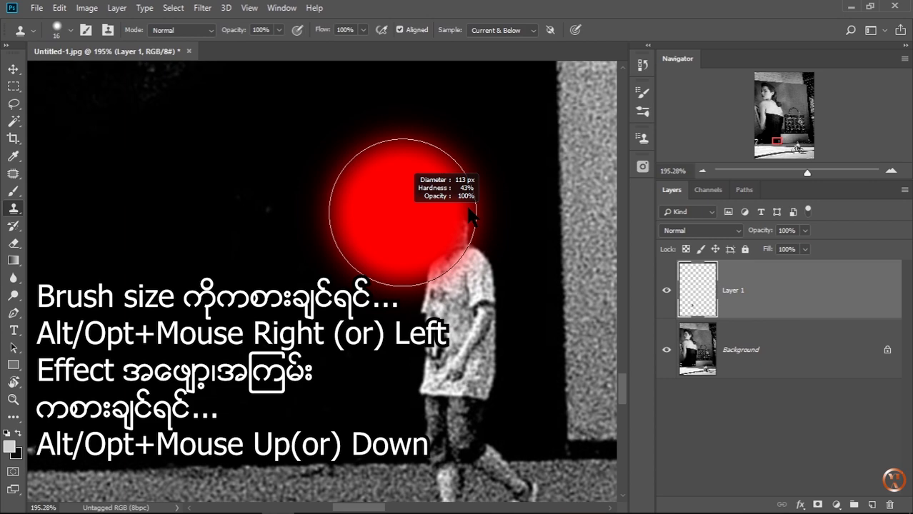
{"action": "left_click_drag", "start_coordinate": [470, 217], "coordinate": [432, 214]}
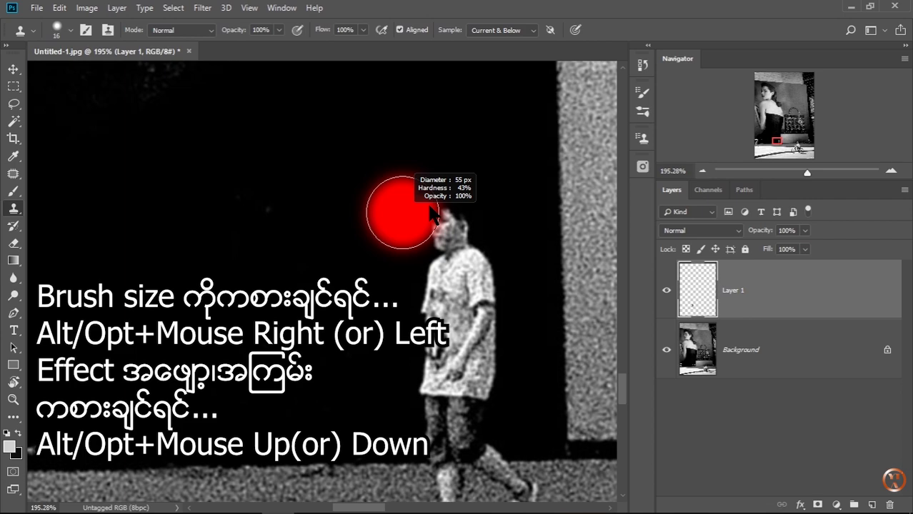
{"action": "left_click_drag", "start_coordinate": [433, 214], "coordinate": [433, 200]}
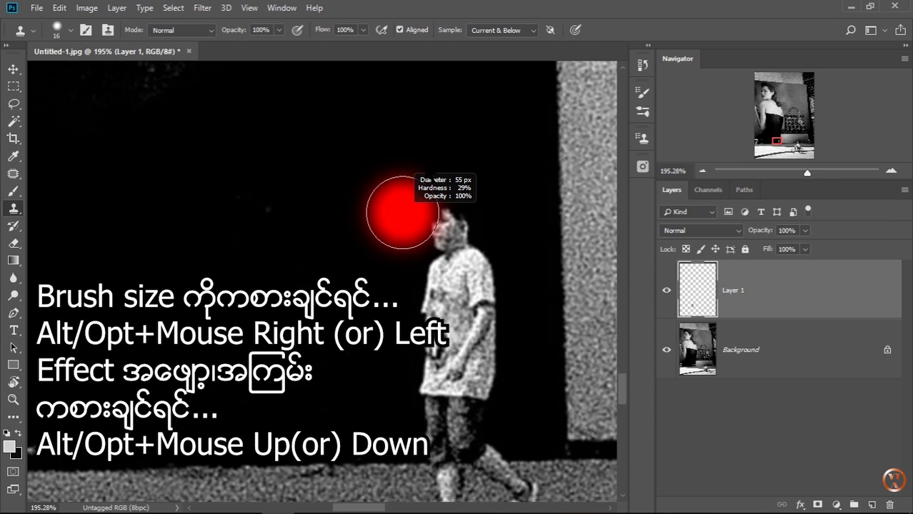
{"action": "left_click_drag", "start_coordinate": [423, 194], "coordinate": [426, 280]}
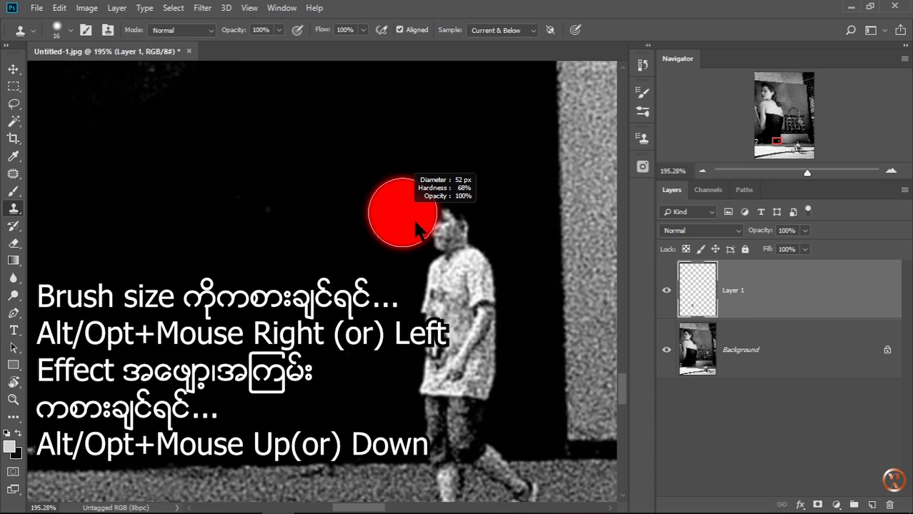
{"action": "left_click_drag", "start_coordinate": [402, 212], "coordinate": [411, 238]}
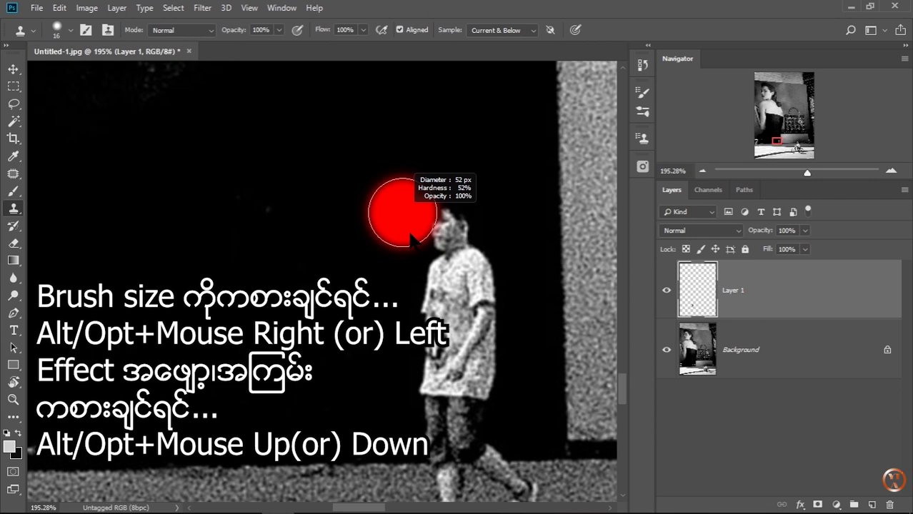
{"action": "left_click_drag", "start_coordinate": [412, 238], "coordinate": [395, 218]}
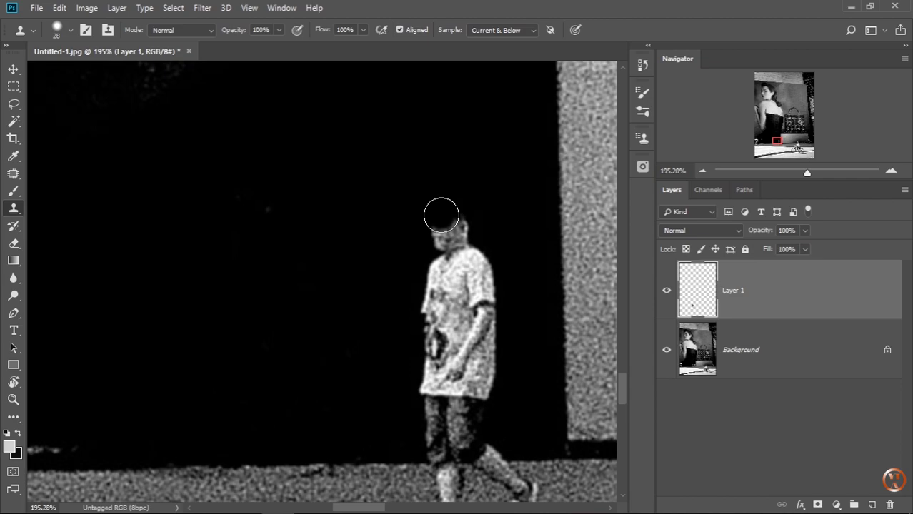
Sample the dark wall and clone it over the walking pedestrian's body and leftover streaks.
{"action": "mouse_move", "coordinate": [438, 431]}
{"action": "left_mouse_down"}
{"action": "mouse_move", "coordinate": [448, 414]}
{"action": "mouse_move", "coordinate": [464, 237]}
{"action": "mouse_move", "coordinate": [473, 415]}
{"action": "mouse_move", "coordinate": [464, 435]}
{"action": "mouse_move", "coordinate": [481, 236]}
{"action": "mouse_move", "coordinate": [475, 351]}
{"action": "mouse_move", "coordinate": [490, 424]}
{"action": "mouse_move", "coordinate": [492, 322]}
{"action": "left_mouse_up"}
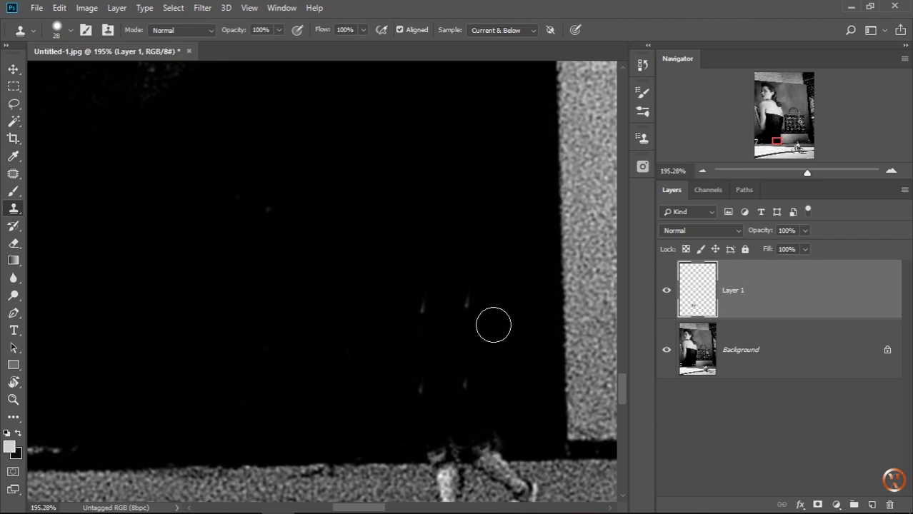
{"action": "left_click", "coordinate": [371, 246], "text": "alt"}
{"action": "left_click", "coordinate": [423, 282]}
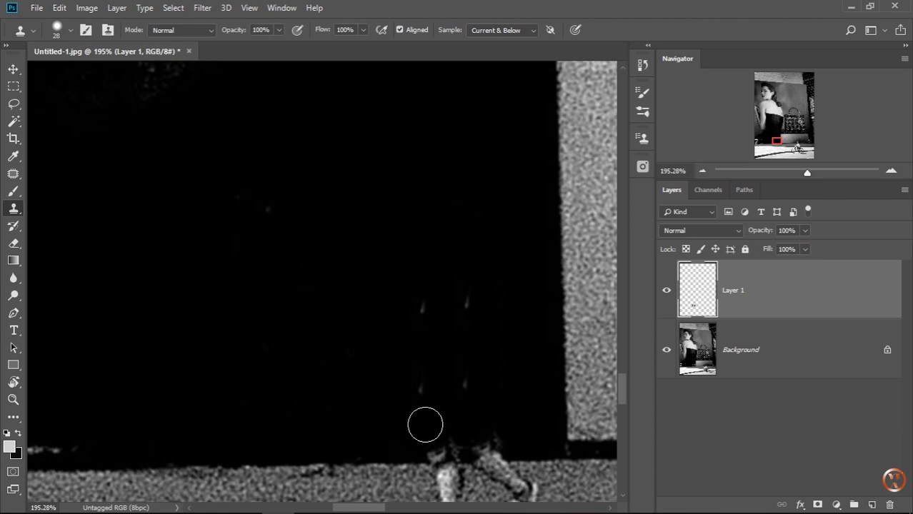
{"action": "left_click_drag", "start_coordinate": [421, 442], "coordinate": [432, 423]}
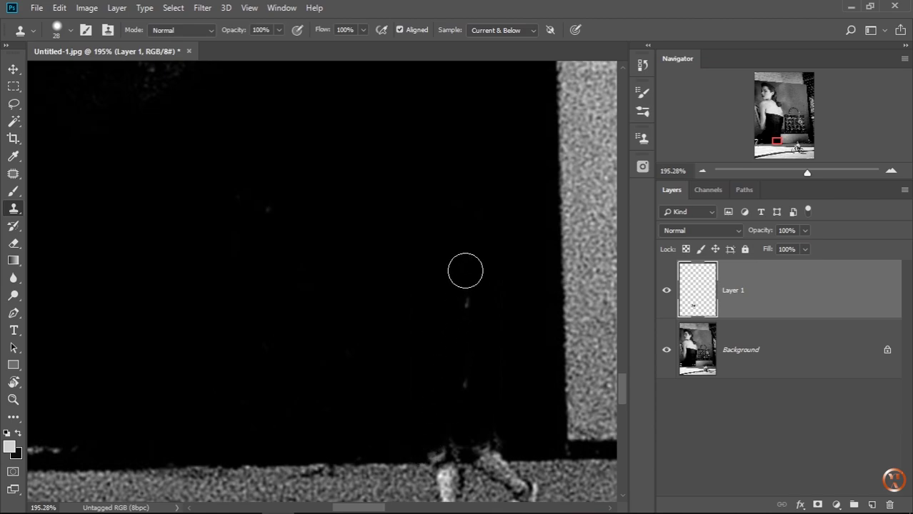
{"action": "left_click_drag", "start_coordinate": [465, 270], "coordinate": [466, 434]}
With a smaller brush, paint out the bright spikes along the wall's base.
{"action": "left_click_drag", "start_coordinate": [507, 357], "coordinate": [457, 318]}
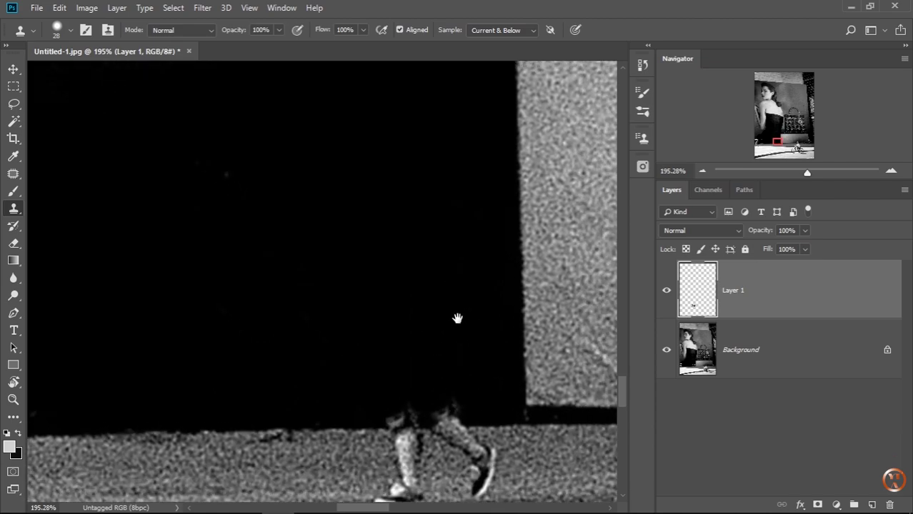
{"action": "scroll", "coordinate": [475, 384], "scroll_direction": "up", "scroll_amount": 2}
{"action": "right_click", "coordinate": [464, 379], "text": "alt"}
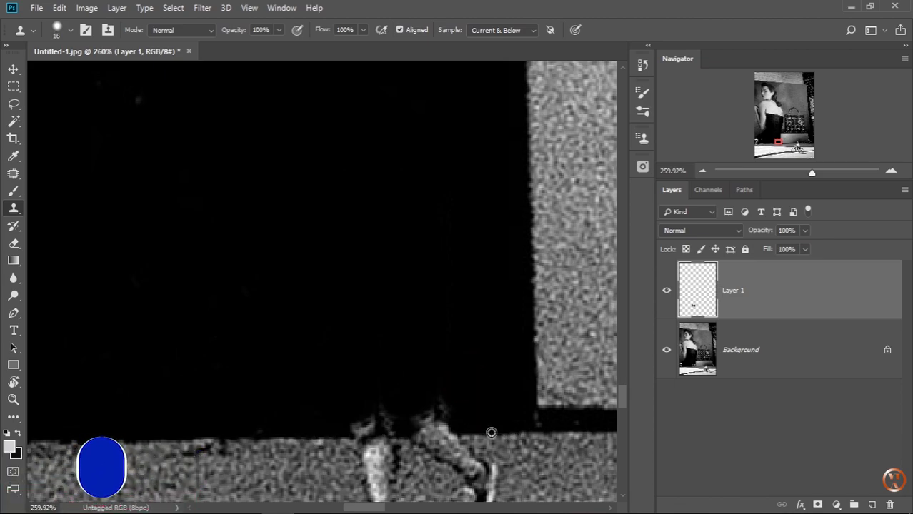
{"action": "scroll", "coordinate": [492, 433], "scroll_direction": "up", "scroll_amount": 1}
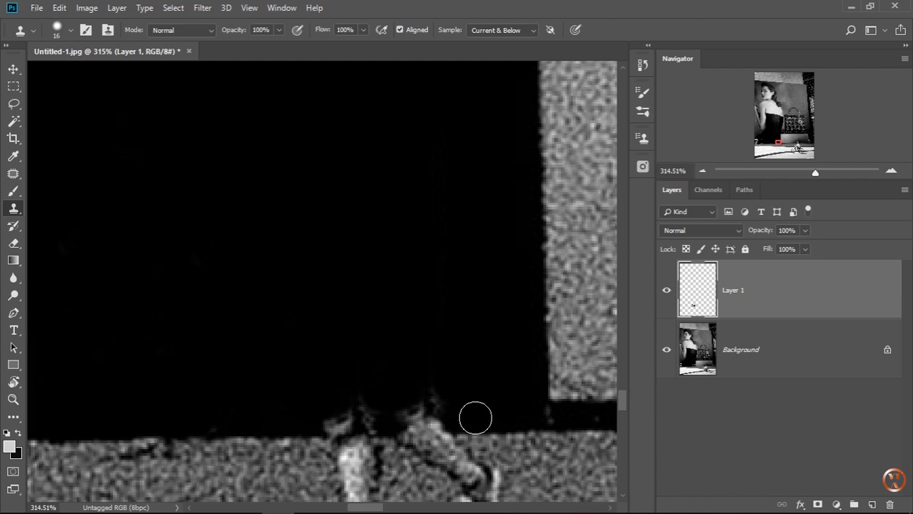
{"action": "left_click_drag", "start_coordinate": [288, 418], "coordinate": [498, 386]}
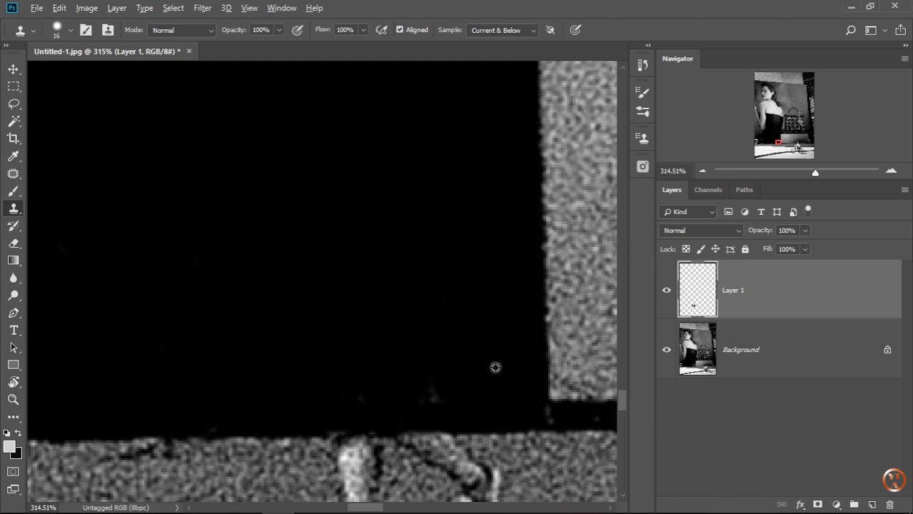
{"action": "scroll", "coordinate": [437, 391], "scroll_direction": "down", "scroll_amount": 2, "text": "alt"}
{"action": "scroll", "coordinate": [437, 391], "scroll_direction": "up", "scroll_amount": 1, "text": "alt"}
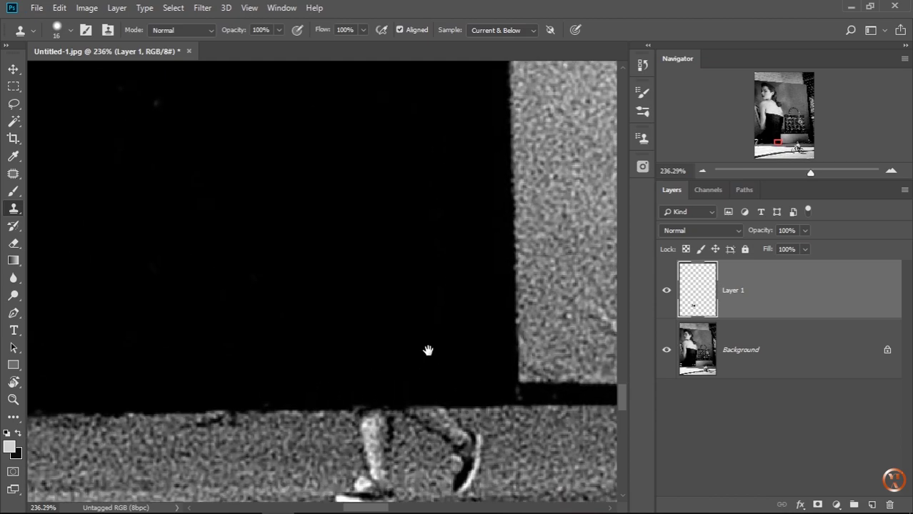
{"action": "scroll", "coordinate": [428, 351], "scroll_direction": "up", "scroll_amount": 1, "text": "alt"}
{"action": "mouse_move", "coordinate": [516, 391]}
{"action": "left_mouse_down"}
{"action": "mouse_move", "coordinate": [408, 383]}
{"action": "mouse_move", "coordinate": [448, 385]}
{"action": "left_mouse_up"}
{"action": "scroll", "coordinate": [448, 384], "scroll_direction": "down", "scroll_amount": 1, "text": "alt"}
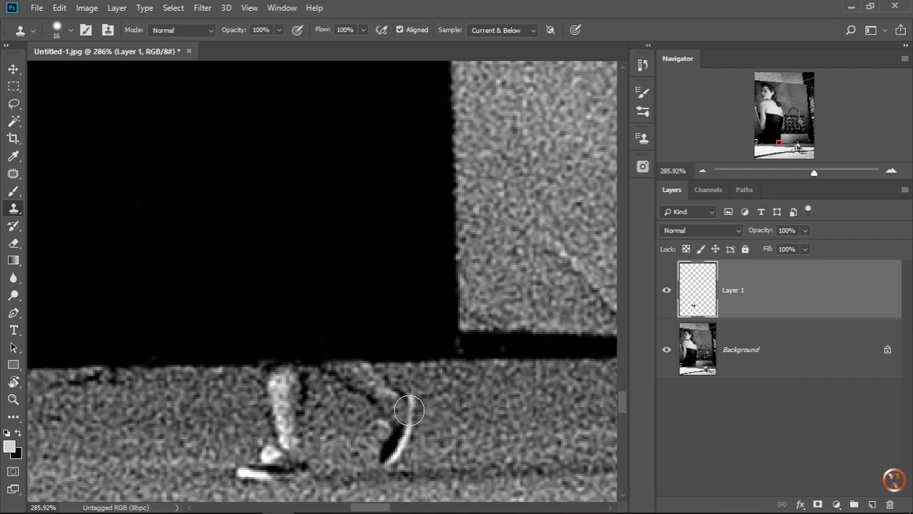
Sample clean pavement and clone it over the walker's remaining shoe fragments.
{"action": "left_click_drag", "start_coordinate": [399, 403], "coordinate": [404, 421]}
{"action": "left_click", "coordinate": [449, 416], "text": "alt"}
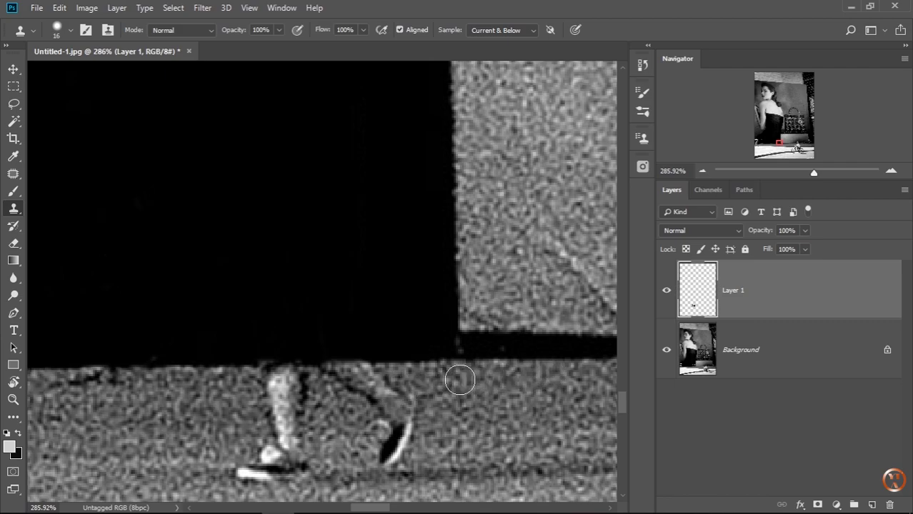
{"action": "left_click_drag", "start_coordinate": [392, 379], "coordinate": [345, 385]}
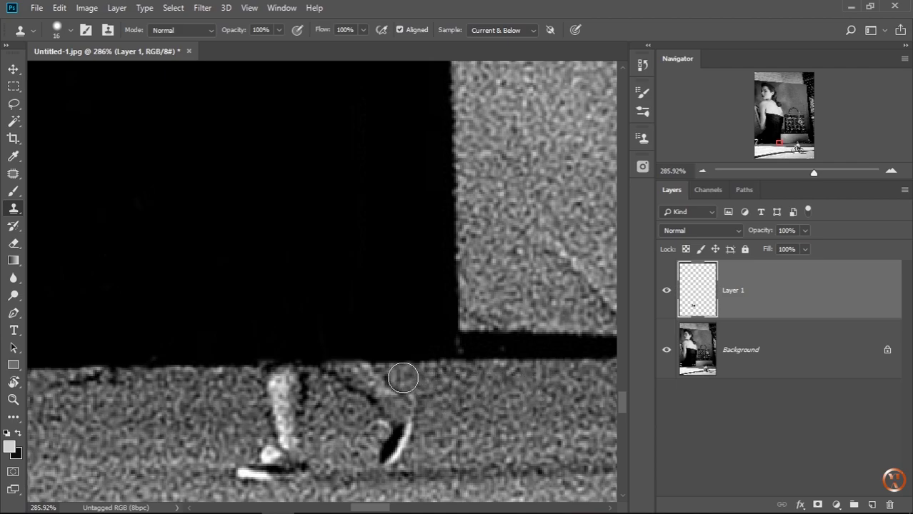
{"action": "mouse_move", "coordinate": [401, 379]}
{"action": "left_mouse_down"}
{"action": "mouse_move", "coordinate": [225, 382]}
{"action": "mouse_move", "coordinate": [421, 401]}
{"action": "left_mouse_up"}
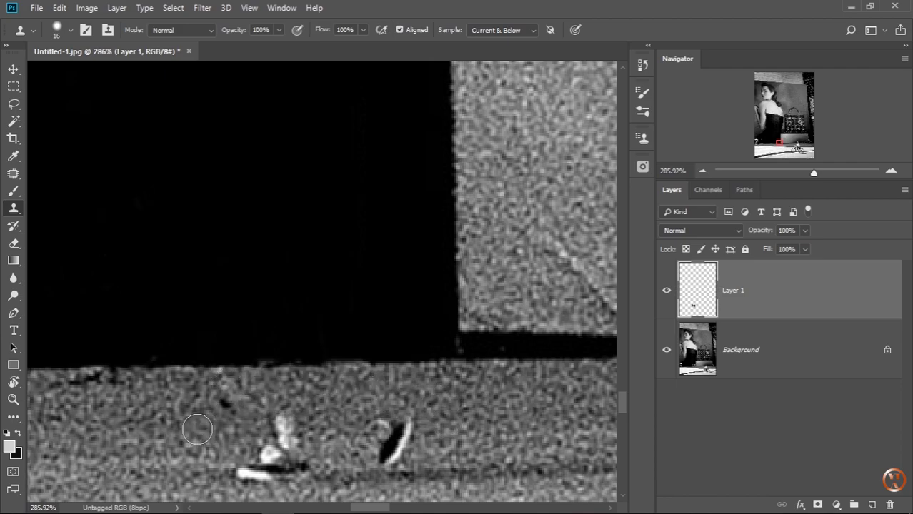
{"action": "mouse_move", "coordinate": [198, 428]}
{"action": "left_mouse_down"}
{"action": "mouse_move", "coordinate": [435, 438]}
{"action": "mouse_move", "coordinate": [250, 442]}
{"action": "left_mouse_up"}
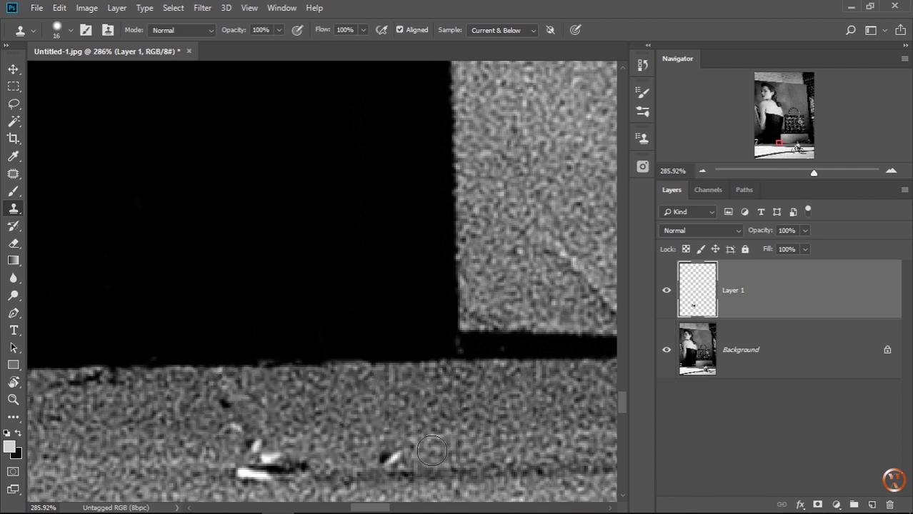
{"action": "left_click_drag", "start_coordinate": [439, 451], "coordinate": [267, 455]}
{"action": "left_click_drag", "start_coordinate": [382, 442], "coordinate": [430, 406]}
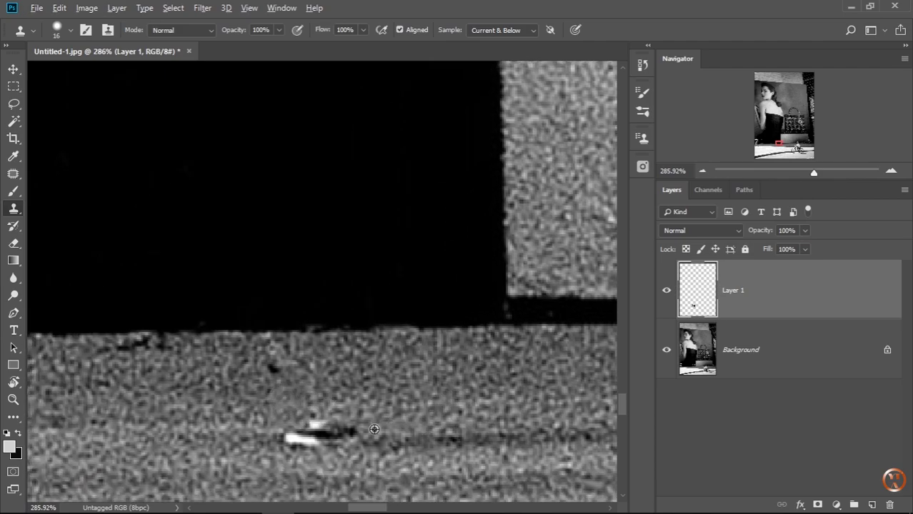
{"action": "left_click_drag", "start_coordinate": [359, 425], "coordinate": [284, 437]}
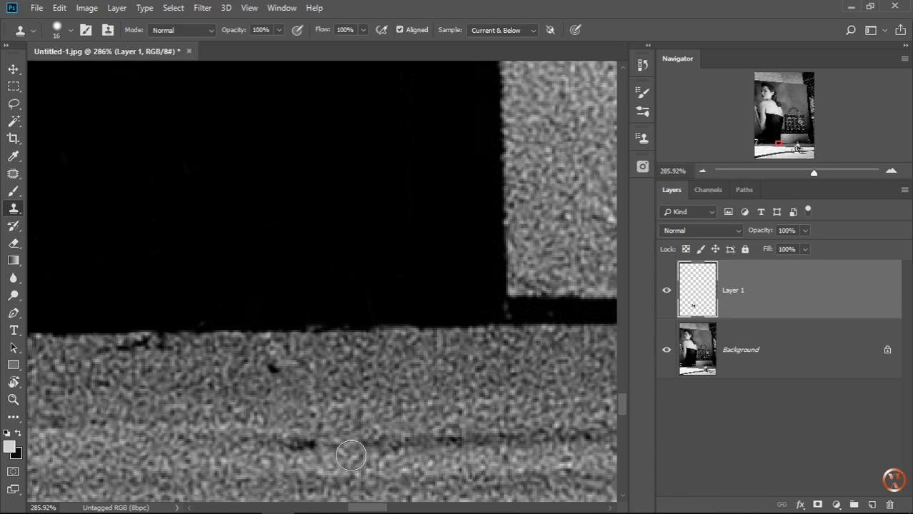
{"action": "scroll", "coordinate": [398, 396], "scroll_direction": "down", "scroll_amount": 4}
{"action": "scroll", "coordinate": [398, 395], "scroll_direction": "down", "scroll_amount": 1}
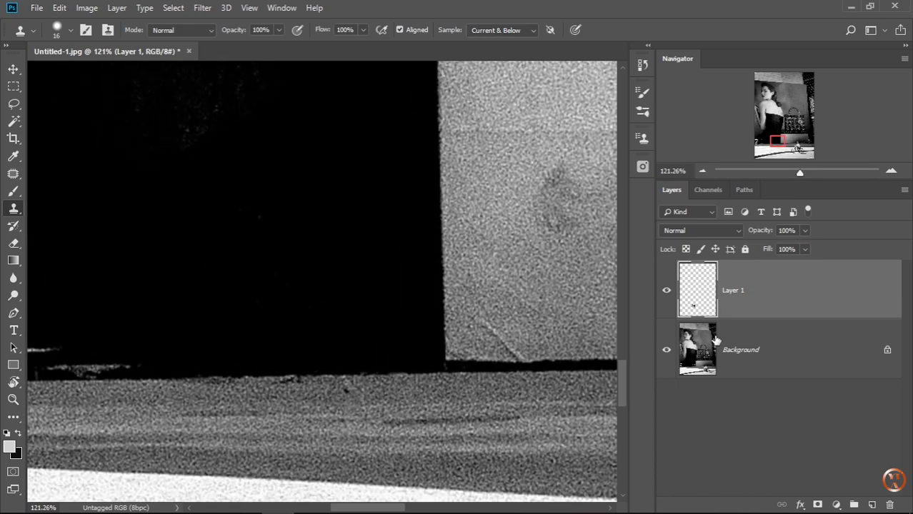
Toggle Layer 1 visibility to compare the retouching with the original pedestrians.
{"action": "left_click", "coordinate": [666, 350]}
{"action": "left_click", "coordinate": [666, 350], "text": "alt"}
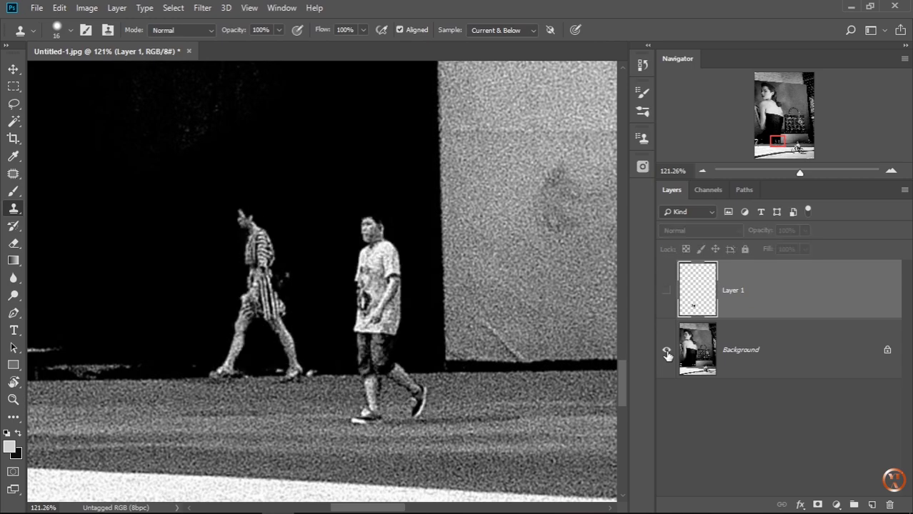
{"action": "left_click", "coordinate": [666, 352], "text": "alt"}
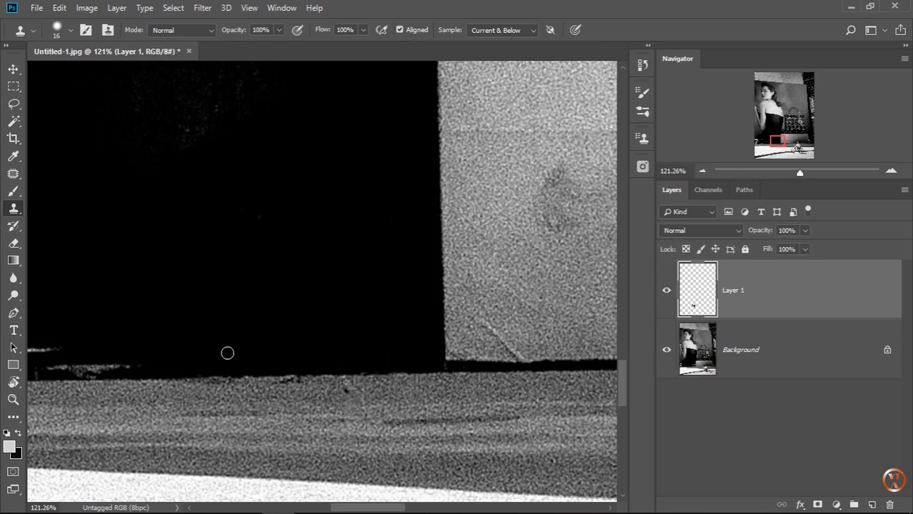
Enlarge the clone brush to 34 px and zoom in on the umbrella walker.
{"action": "scroll", "coordinate": [228, 352], "scroll_direction": "down", "scroll_amount": 1}
{"action": "scroll", "coordinate": [227, 353], "scroll_direction": "down", "scroll_amount": 1}
{"action": "scroll", "coordinate": [227, 353], "scroll_direction": "down", "scroll_amount": 1}
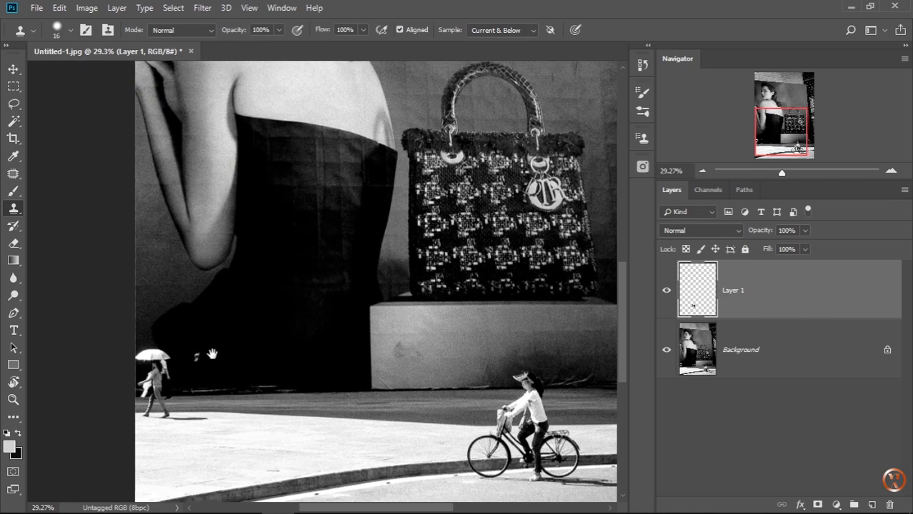
{"action": "scroll", "coordinate": [212, 354], "scroll_direction": "up", "scroll_amount": 1}
{"action": "scroll", "coordinate": [265, 350], "scroll_direction": "up", "scroll_amount": 1}
{"action": "scroll", "coordinate": [265, 351], "scroll_direction": "up", "scroll_amount": 2}
{"action": "scroll", "coordinate": [268, 335], "scroll_direction": "up", "scroll_amount": 1}
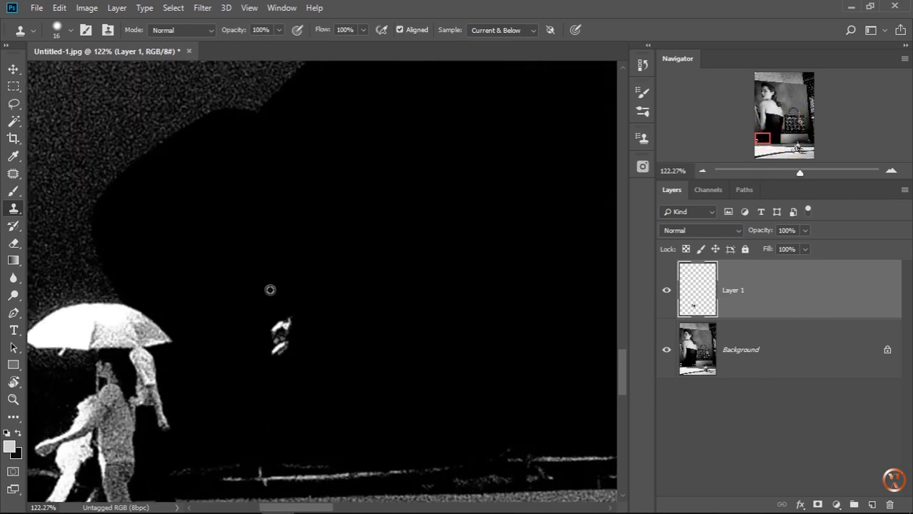
{"action": "scroll", "coordinate": [270, 290], "scroll_direction": "up", "scroll_amount": 1}
{"action": "left_click_drag", "start_coordinate": [300, 322], "coordinate": [285, 341]}
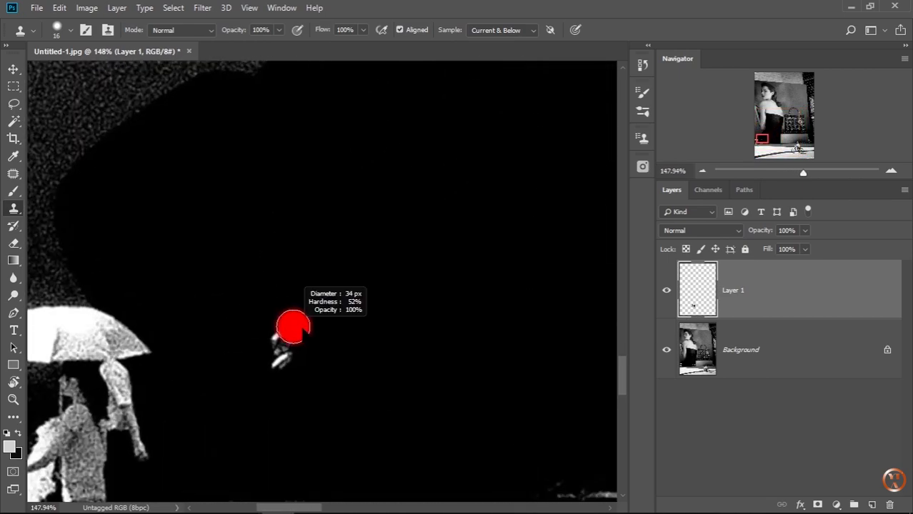
{"action": "scroll", "coordinate": [277, 356], "scroll_direction": "down", "scroll_amount": 2}
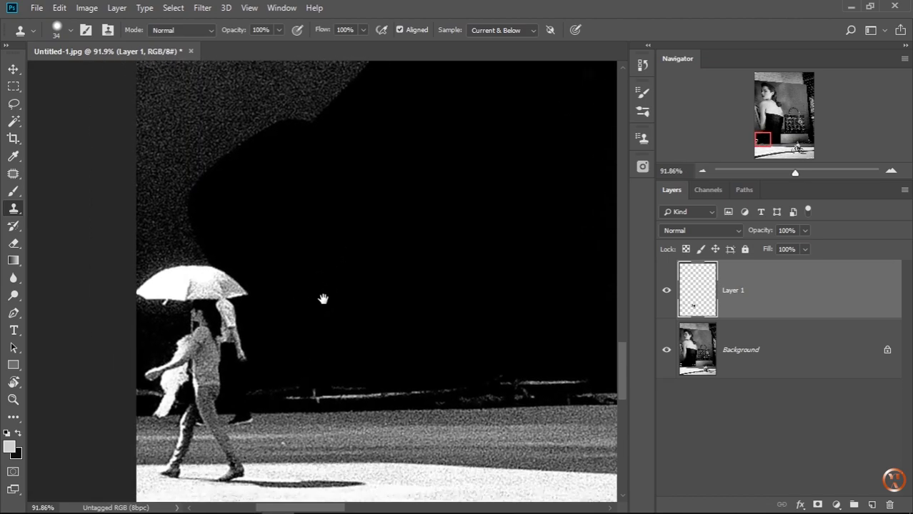
{"action": "scroll", "coordinate": [271, 306], "scroll_direction": "up", "scroll_amount": 1}
{"action": "scroll", "coordinate": [270, 238], "scroll_direction": "up", "scroll_amount": 1}
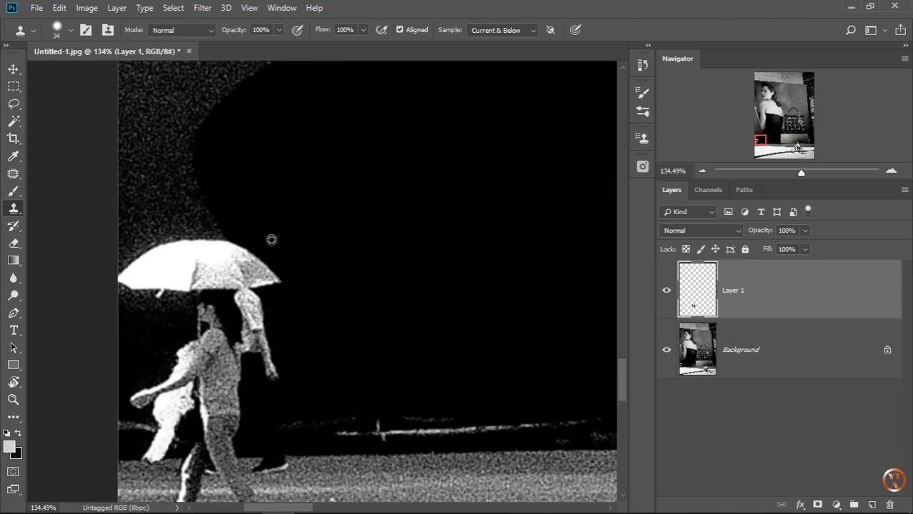
{"action": "scroll", "coordinate": [272, 255], "scroll_direction": "down", "scroll_amount": 1}
Clone background over the umbrella walker's head, shoulder, arm and the umbrella's right edge.
{"action": "left_click_drag", "start_coordinate": [271, 256], "coordinate": [305, 288]}
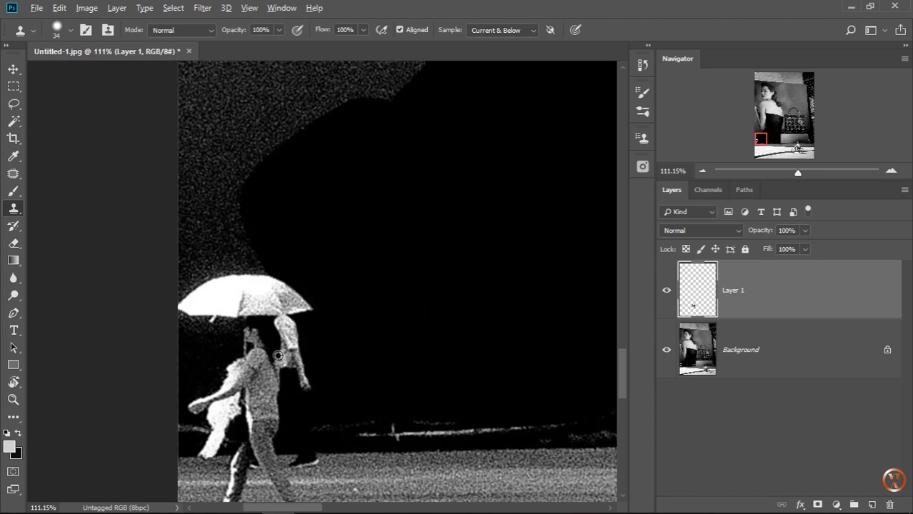
{"action": "left_click_drag", "start_coordinate": [286, 271], "coordinate": [292, 339]}
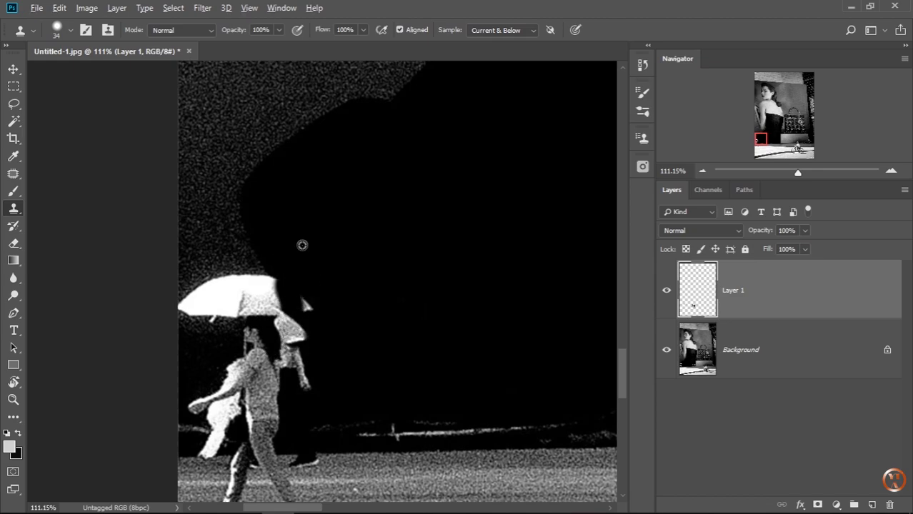
{"action": "left_click_drag", "start_coordinate": [301, 248], "coordinate": [297, 385]}
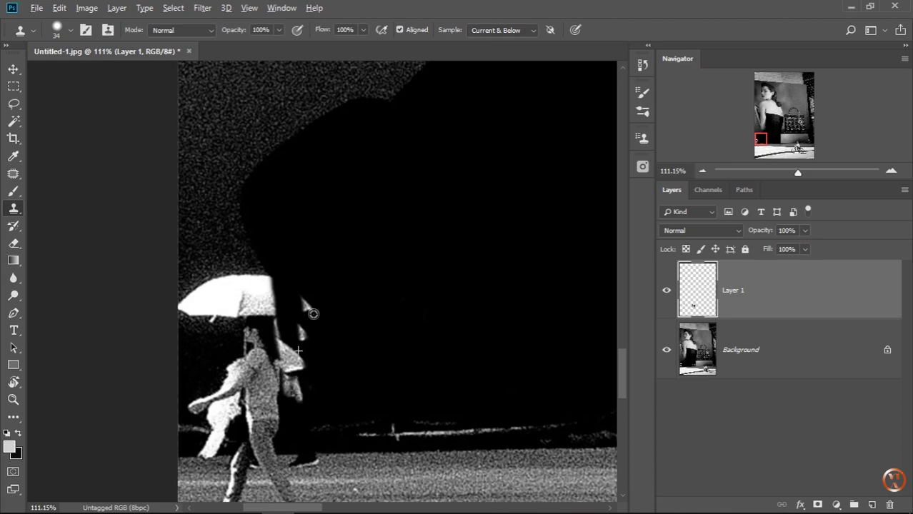
{"action": "left_click", "coordinate": [305, 365]}
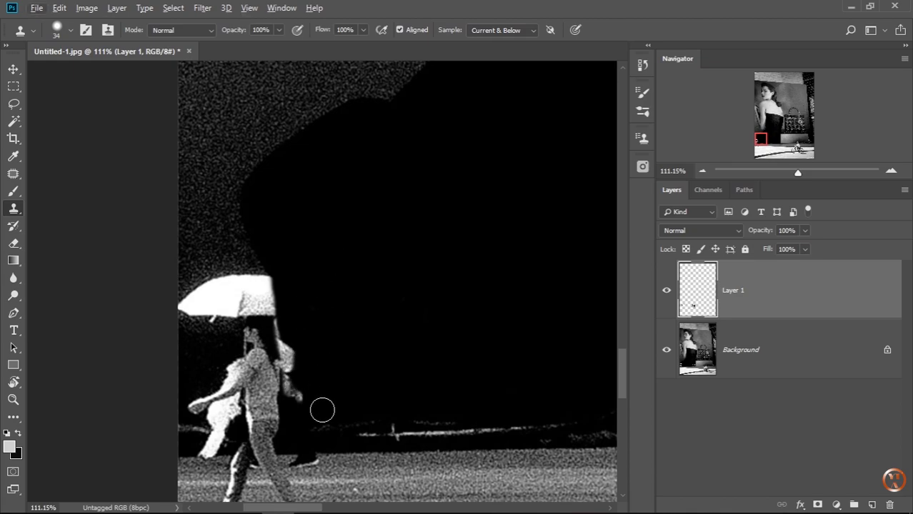
{"action": "left_click_drag", "start_coordinate": [319, 407], "coordinate": [289, 357]}
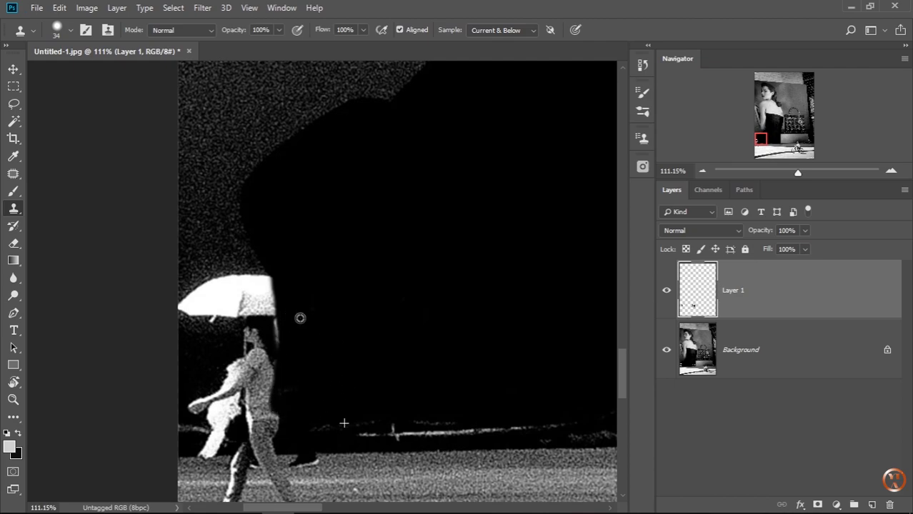
{"action": "mouse_move", "coordinate": [274, 278]}
{"action": "left_mouse_down"}
{"action": "mouse_move", "coordinate": [263, 380]}
{"action": "mouse_move", "coordinate": [280, 428]}
{"action": "mouse_move", "coordinate": [296, 442]}
{"action": "left_mouse_up"}
Resample near the ground and clone over the white umbrella block until it is gone.
{"action": "left_click", "coordinate": [316, 391], "text": "alt"}
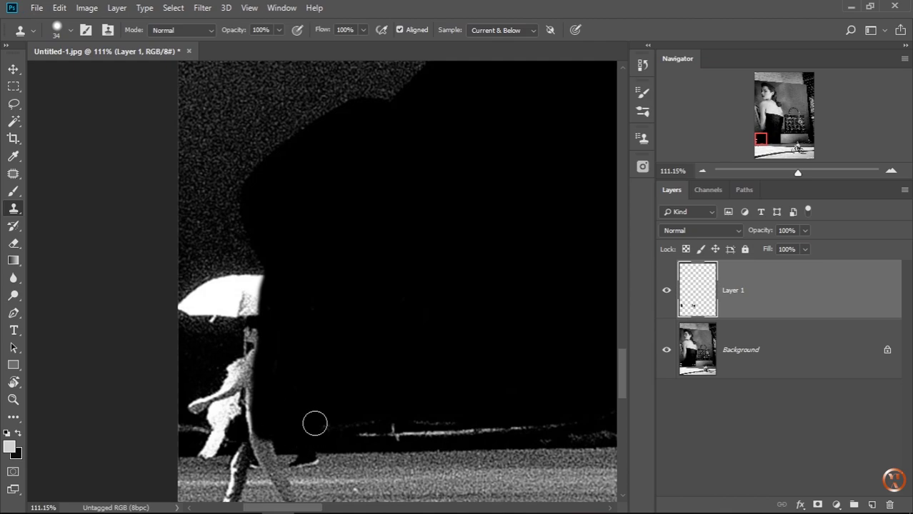
{"action": "left_click", "coordinate": [314, 422]}
{"action": "left_click", "coordinate": [250, 279]}
{"action": "left_click_drag", "start_coordinate": [215, 300], "coordinate": [207, 324]}
{"action": "mouse_move", "coordinate": [187, 285]}
{"action": "left_mouse_down"}
{"action": "mouse_move", "coordinate": [187, 333]}
{"action": "mouse_move", "coordinate": [203, 338]}
{"action": "left_mouse_up"}
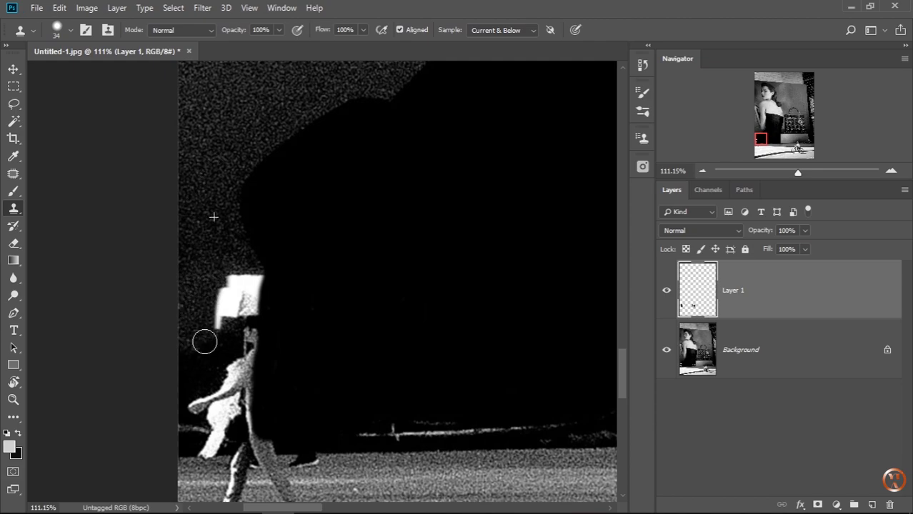
{"action": "left_click_drag", "start_coordinate": [224, 261], "coordinate": [218, 321]}
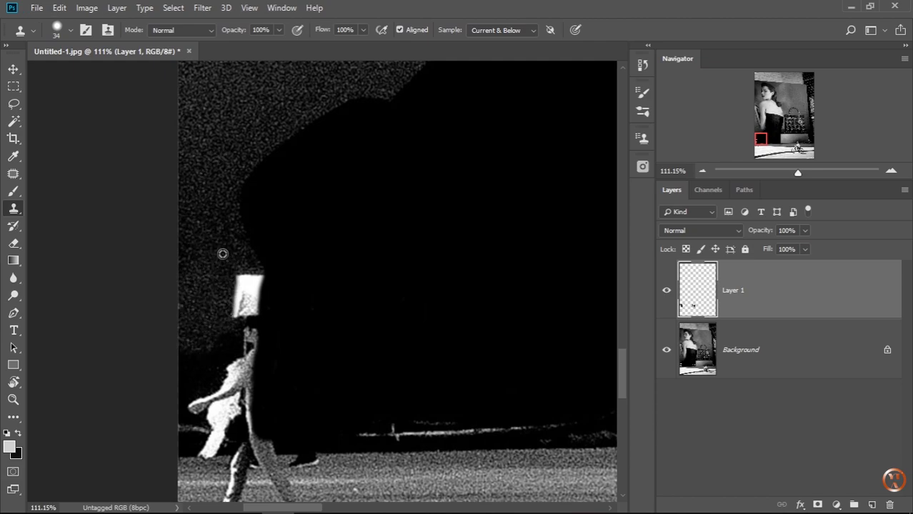
{"action": "mouse_move", "coordinate": [220, 253]}
{"action": "left_mouse_down"}
{"action": "mouse_move", "coordinate": [240, 271]}
{"action": "mouse_move", "coordinate": [230, 310]}
{"action": "left_mouse_up"}
{"action": "mouse_move", "coordinate": [236, 269]}
{"action": "left_mouse_down"}
{"action": "mouse_move", "coordinate": [251, 272]}
{"action": "mouse_move", "coordinate": [241, 304]}
{"action": "mouse_move", "coordinate": [232, 271]}
{"action": "left_mouse_up"}
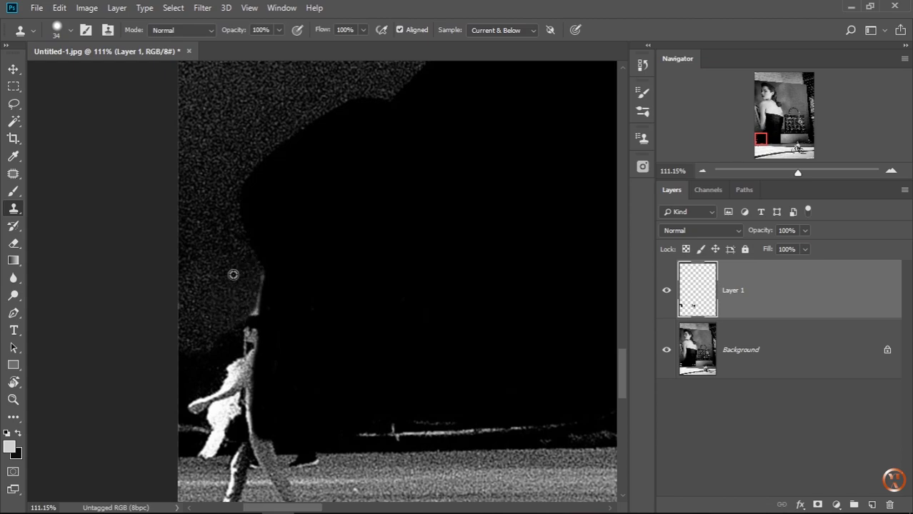
Resample beside the arm and paint out the walker's remaining arm, elbow and head.
{"action": "left_click_drag", "start_coordinate": [237, 305], "coordinate": [262, 273]}
{"action": "left_click", "coordinate": [249, 312], "text": "alt"}
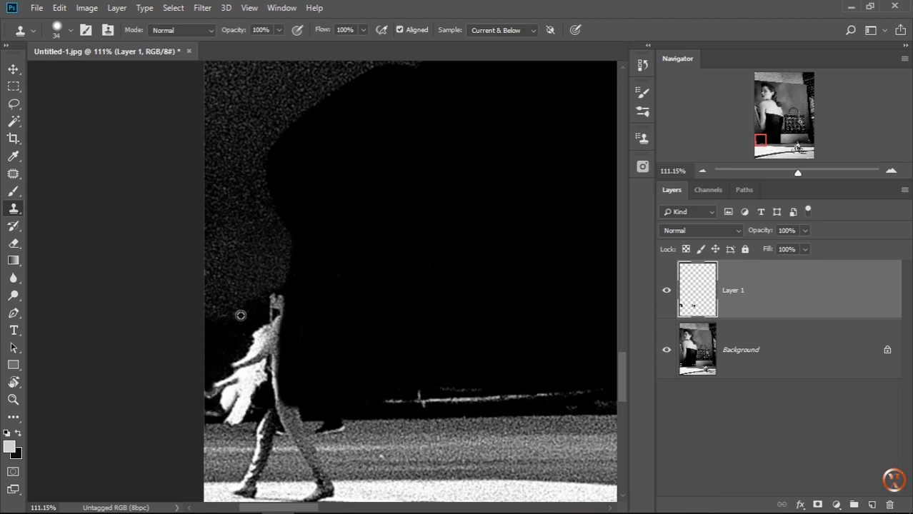
{"action": "left_click", "coordinate": [363, 293], "text": "alt"}
{"action": "mouse_move", "coordinate": [311, 309]}
{"action": "left_mouse_down"}
{"action": "mouse_move", "coordinate": [270, 309]}
{"action": "mouse_move", "coordinate": [266, 350]}
{"action": "left_mouse_up"}
{"action": "mouse_move", "coordinate": [287, 325]}
{"action": "left_mouse_down"}
{"action": "mouse_move", "coordinate": [267, 361]}
{"action": "mouse_move", "coordinate": [227, 374]}
{"action": "left_mouse_up"}
{"action": "mouse_move", "coordinate": [286, 350]}
{"action": "left_mouse_down"}
{"action": "mouse_move", "coordinate": [264, 356]}
{"action": "mouse_move", "coordinate": [214, 409]}
{"action": "mouse_move", "coordinate": [227, 381]}
{"action": "left_mouse_up"}
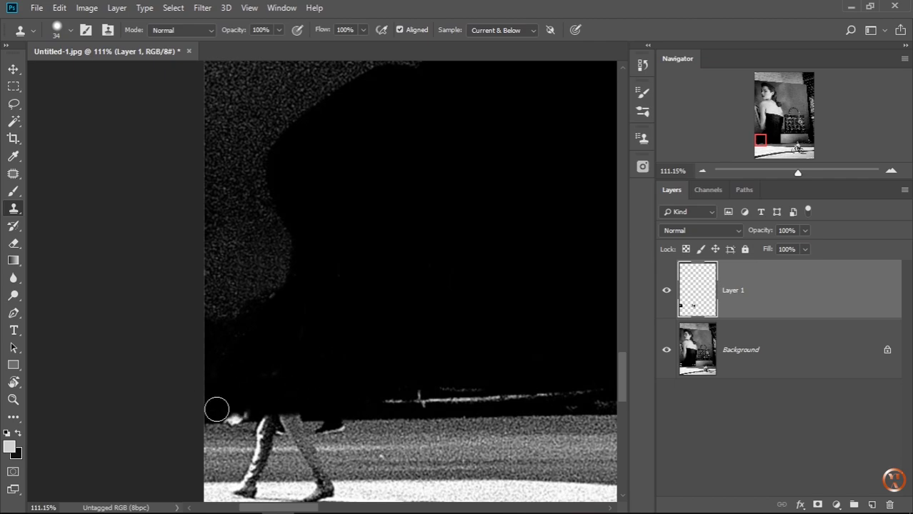
Replace the walker's shoes, boot tops and lower legs with asphalt texture.
{"action": "scroll", "coordinate": [315, 362], "scroll_direction": "up", "scroll_amount": 1}
{"action": "scroll", "coordinate": [406, 423], "scroll_direction": "up", "scroll_amount": 1}
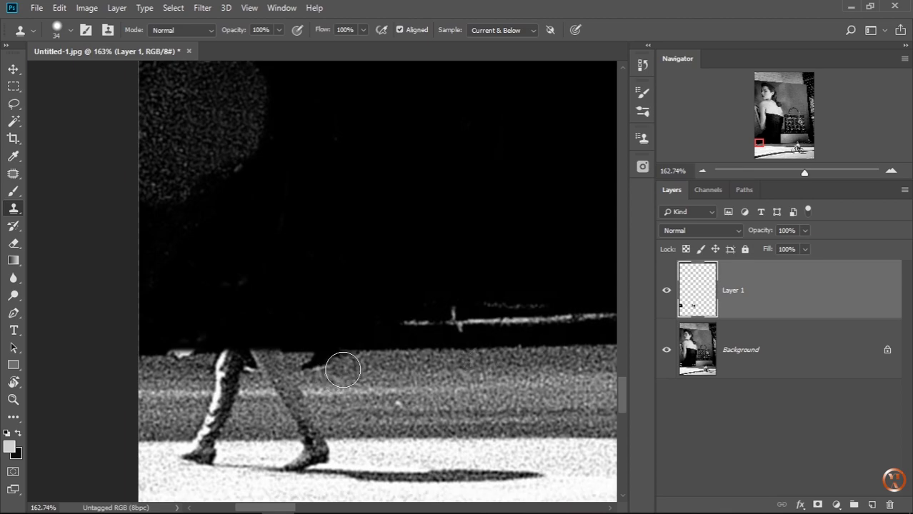
{"action": "left_click_drag", "start_coordinate": [336, 368], "coordinate": [151, 377]}
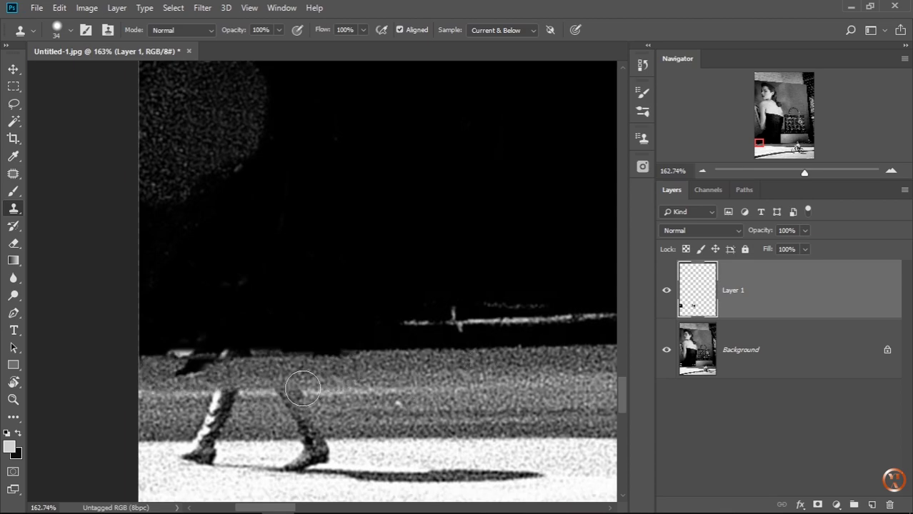
{"action": "left_click_drag", "start_coordinate": [307, 393], "coordinate": [179, 396]}
{"action": "left_click_drag", "start_coordinate": [353, 414], "coordinate": [178, 418]}
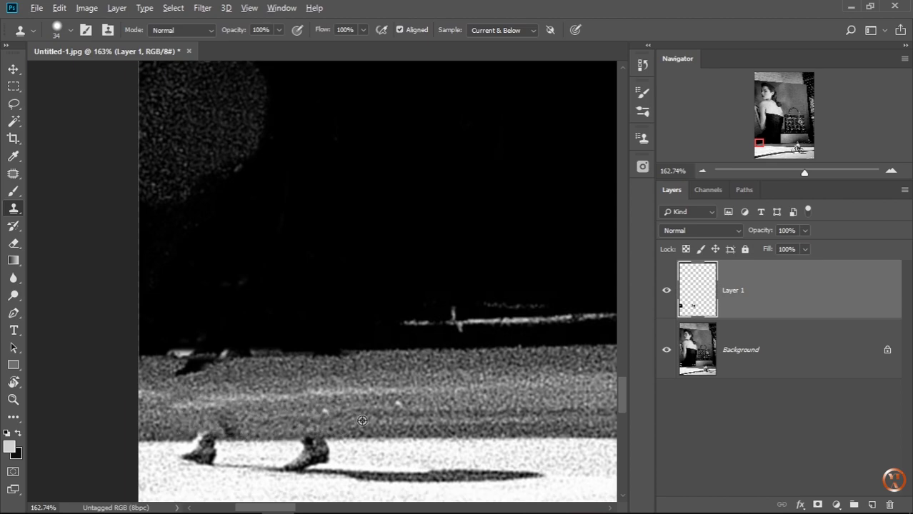
With a 20 px brush, clone pavement over the boot bottoms, dark spot and stump.
{"action": "left_click_drag", "start_coordinate": [327, 452], "coordinate": [307, 452]}
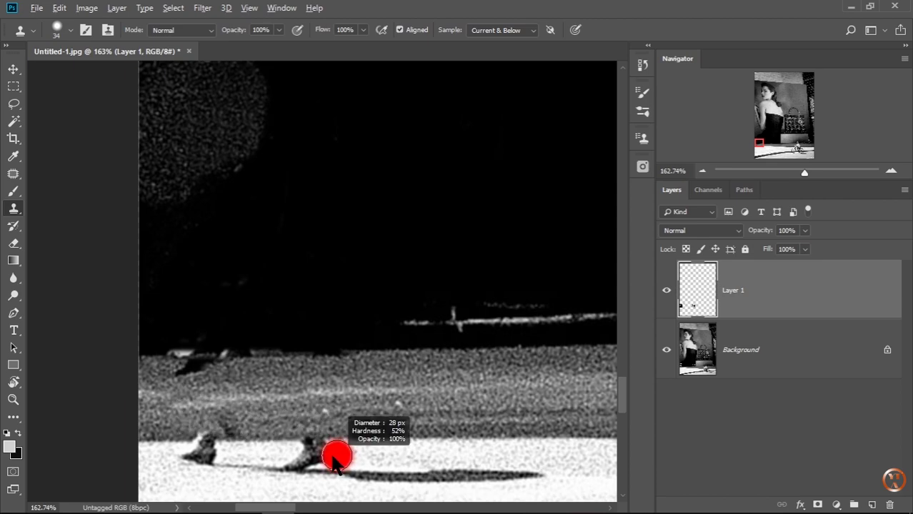
{"action": "left_click", "coordinate": [255, 453], "text": "alt"}
{"action": "mouse_move", "coordinate": [172, 454]}
{"action": "left_mouse_down"}
{"action": "mouse_move", "coordinate": [318, 455]}
{"action": "mouse_move", "coordinate": [211, 450]}
{"action": "left_mouse_up"}
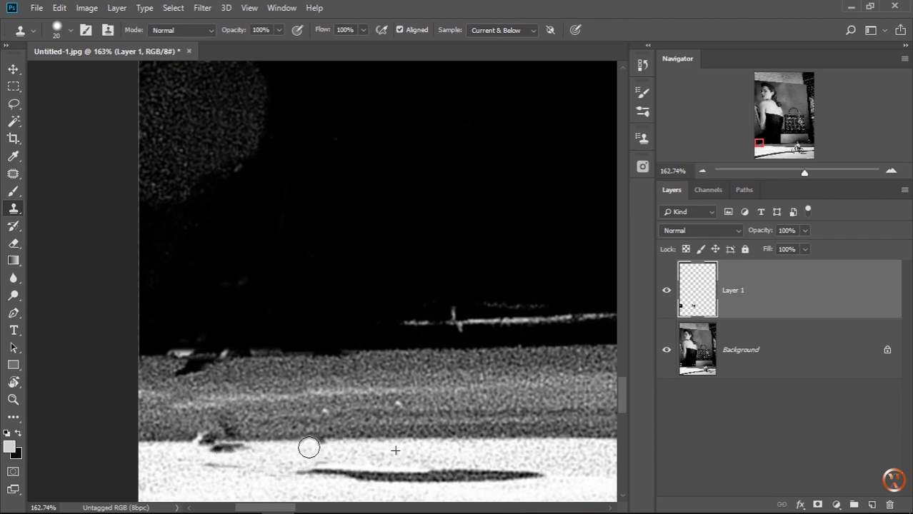
{"action": "left_click_drag", "start_coordinate": [308, 445], "coordinate": [324, 447]}
{"action": "left_click", "coordinate": [352, 449], "text": "alt"}
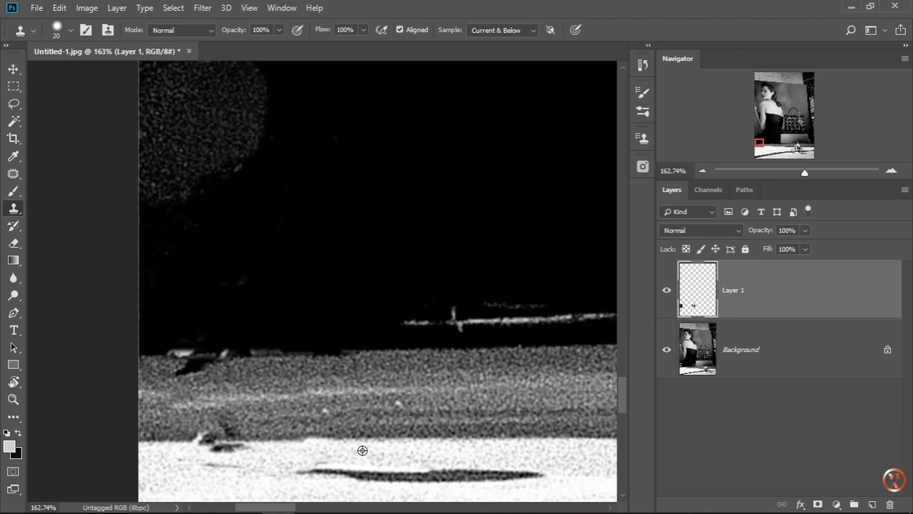
{"action": "left_click", "coordinate": [241, 448]}
{"action": "left_click_drag", "start_coordinate": [242, 448], "coordinate": [179, 444]}
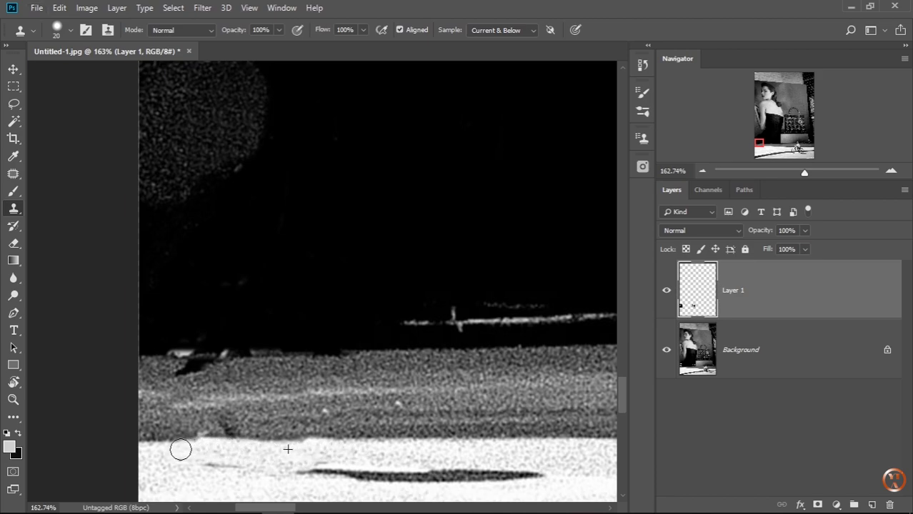
Sample the horizon edge and clean the bright specks along it.
{"action": "left_click", "coordinate": [333, 340], "text": "alt"}
{"action": "left_click", "coordinate": [158, 348]}
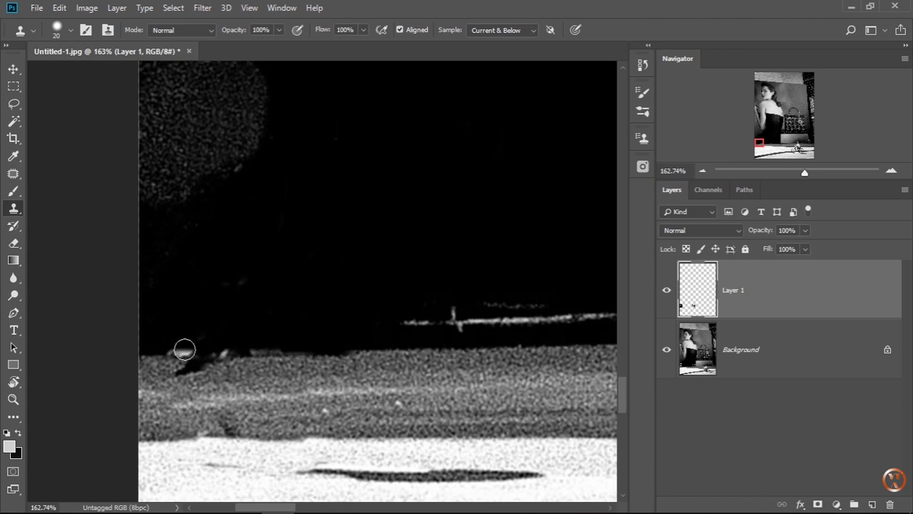
{"action": "mouse_move", "coordinate": [155, 347]}
{"action": "left_mouse_down"}
{"action": "mouse_move", "coordinate": [236, 340]}
{"action": "mouse_move", "coordinate": [180, 329]}
{"action": "left_mouse_up"}
{"action": "scroll", "coordinate": [236, 340], "scroll_direction": "down", "scroll_amount": 2}
{"action": "scroll", "coordinate": [237, 339], "scroll_direction": "up", "scroll_amount": 2}
{"action": "scroll", "coordinate": [239, 336], "scroll_direction": "up", "scroll_amount": 2}
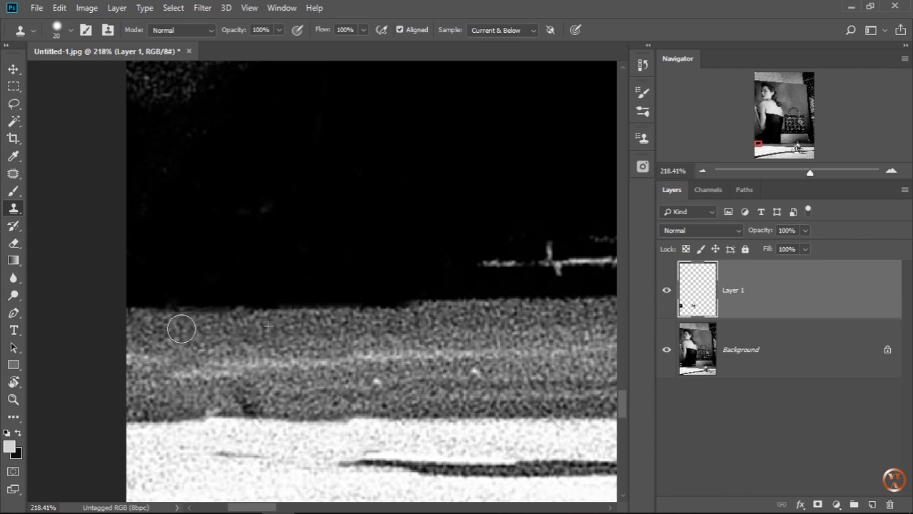
{"action": "scroll", "coordinate": [389, 300], "scroll_direction": "down", "scroll_amount": 2}
{"action": "scroll", "coordinate": [429, 297], "scroll_direction": "down", "scroll_amount": 4}
{"action": "scroll", "coordinate": [437, 293], "scroll_direction": "up", "scroll_amount": 2}
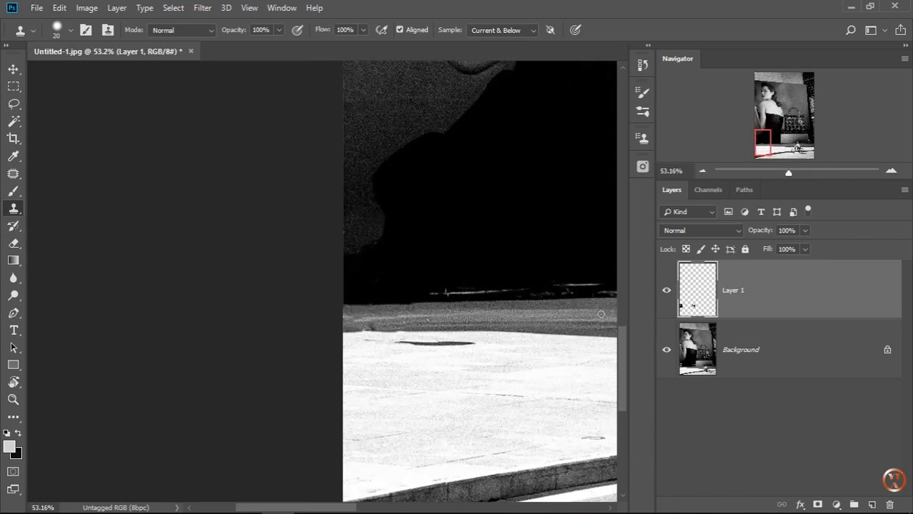
Toggle Layer 1 off and on to compare, then move to the walker by the wall.
{"action": "left_click", "coordinate": [670, 355], "text": "alt"}
{"action": "left_click", "coordinate": [669, 355], "text": "alt"}
{"action": "scroll", "coordinate": [382, 317], "scroll_direction": "right", "scroll_amount": 5}
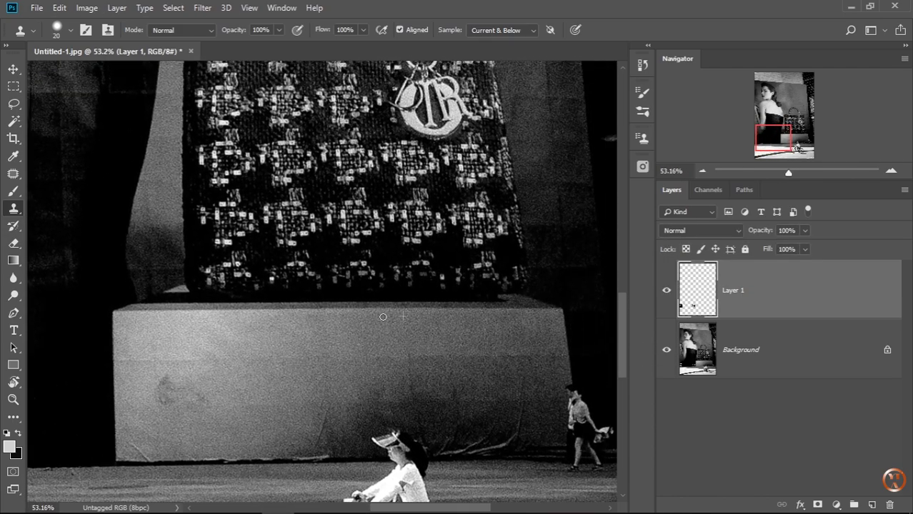
{"action": "scroll", "coordinate": [428, 316], "scroll_direction": "down", "scroll_amount": 2}
{"action": "scroll", "coordinate": [457, 311], "scroll_direction": "right", "scroll_amount": 3}
{"action": "scroll", "coordinate": [431, 324], "scroll_direction": "up", "scroll_amount": 2}
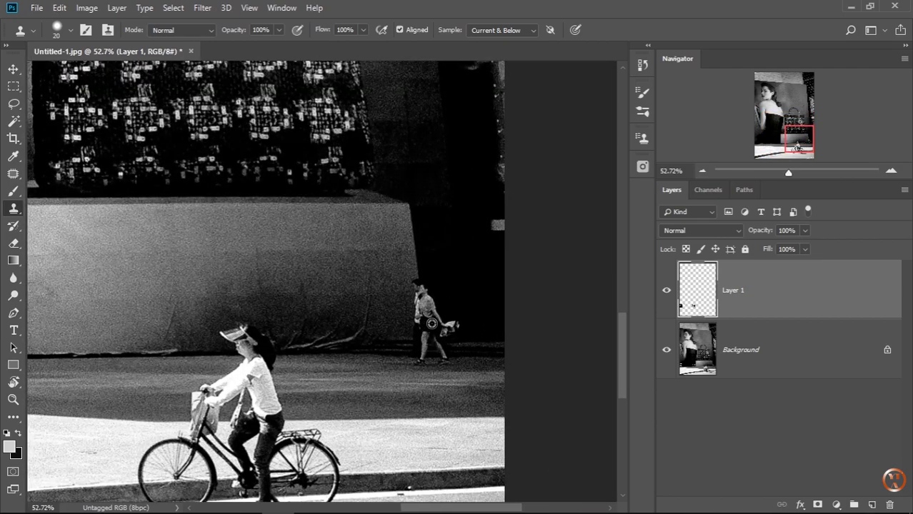
{"action": "scroll", "coordinate": [432, 323], "scroll_direction": "up", "scroll_amount": 1}
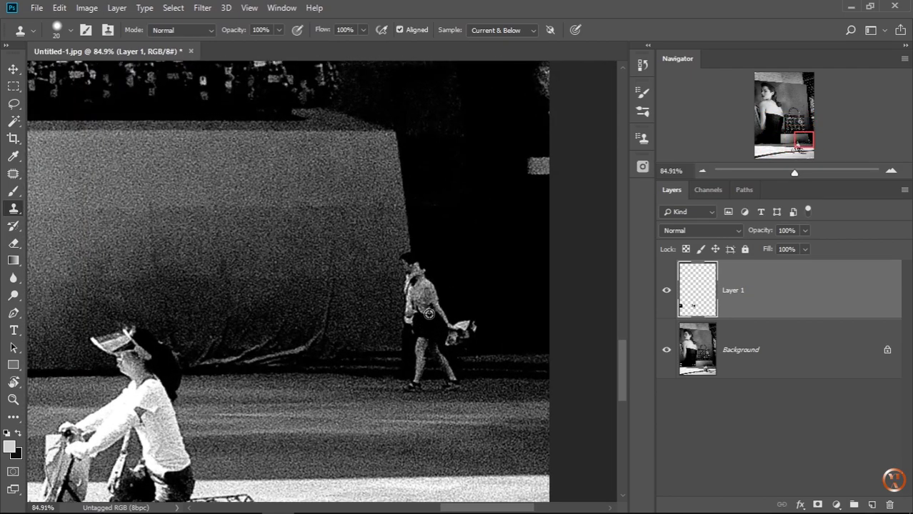
{"action": "scroll", "coordinate": [428, 314], "scroll_direction": "up", "scroll_amount": 1}
{"action": "scroll", "coordinate": [369, 228], "scroll_direction": "up", "scroll_amount": 2}
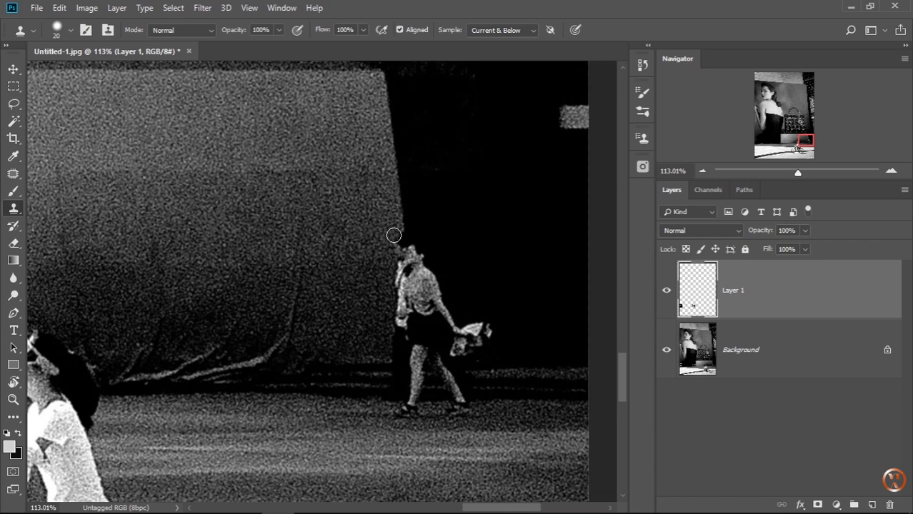
Clone dark wall over the walker's body, torso, carried white object and legs.
{"action": "left_click", "coordinate": [393, 235]}
{"action": "left_click", "coordinate": [400, 353], "text": "shift"}
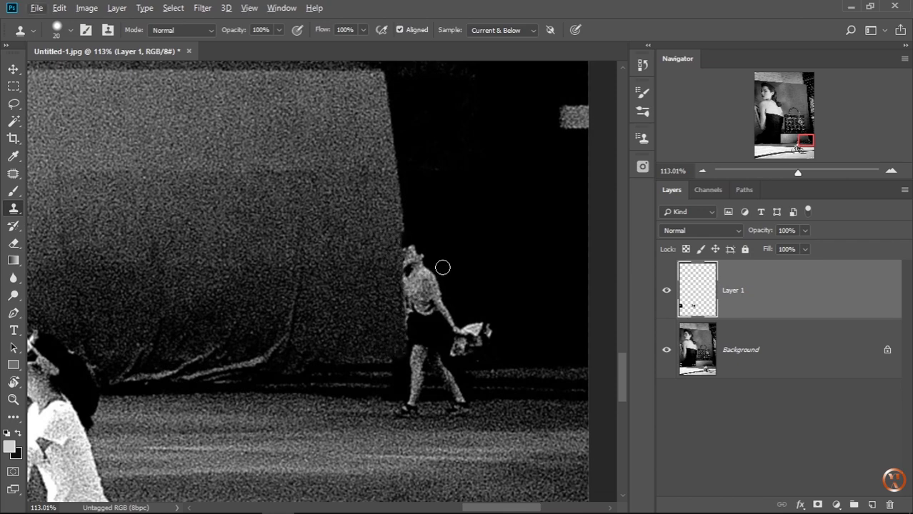
{"action": "left_click", "coordinate": [415, 246]}
{"action": "left_click", "coordinate": [416, 353], "text": "shift"}
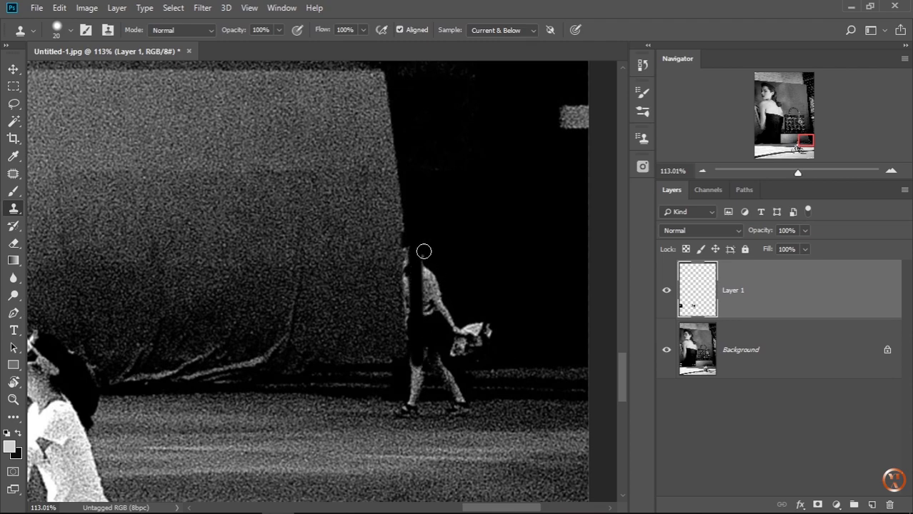
{"action": "mouse_move", "coordinate": [421, 249]}
{"action": "left_mouse_down"}
{"action": "mouse_move", "coordinate": [421, 313]}
{"action": "mouse_move", "coordinate": [435, 273]}
{"action": "left_mouse_up"}
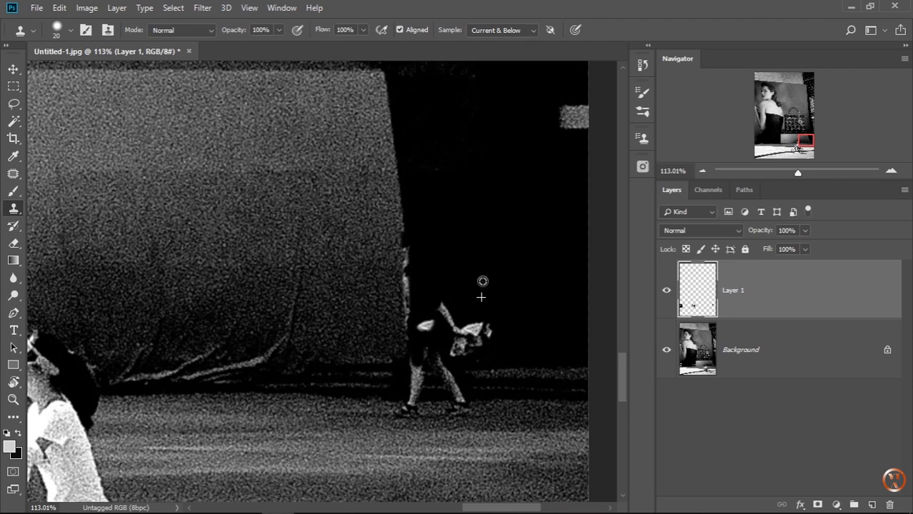
{"action": "mouse_move", "coordinate": [504, 315]}
{"action": "left_mouse_down"}
{"action": "mouse_move", "coordinate": [473, 330]}
{"action": "mouse_move", "coordinate": [461, 347]}
{"action": "mouse_move", "coordinate": [467, 352]}
{"action": "mouse_move", "coordinate": [465, 322]}
{"action": "mouse_move", "coordinate": [475, 322]}
{"action": "mouse_move", "coordinate": [441, 316]}
{"action": "mouse_move", "coordinate": [439, 303]}
{"action": "left_mouse_up"}
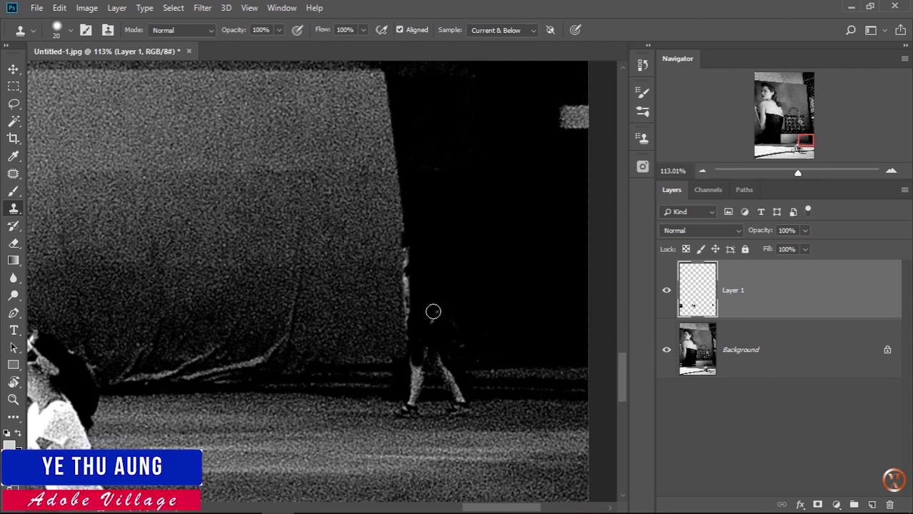
{"action": "mouse_move", "coordinate": [463, 337]}
{"action": "left_mouse_down"}
{"action": "mouse_move", "coordinate": [448, 362]}
{"action": "mouse_move", "coordinate": [417, 332]}
{"action": "left_mouse_up"}
Darken the leftover bright figure edge on the wall and cover the upper legs.
{"action": "left_click", "coordinate": [406, 246]}
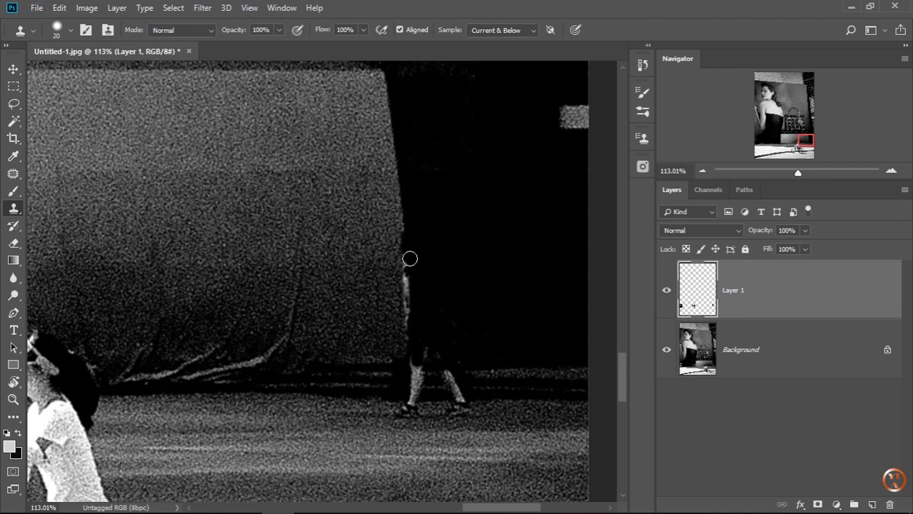
{"action": "mouse_move", "coordinate": [406, 257]}
{"action": "left_mouse_down"}
{"action": "mouse_move", "coordinate": [418, 367]}
{"action": "mouse_move", "coordinate": [425, 356]}
{"action": "left_mouse_up"}
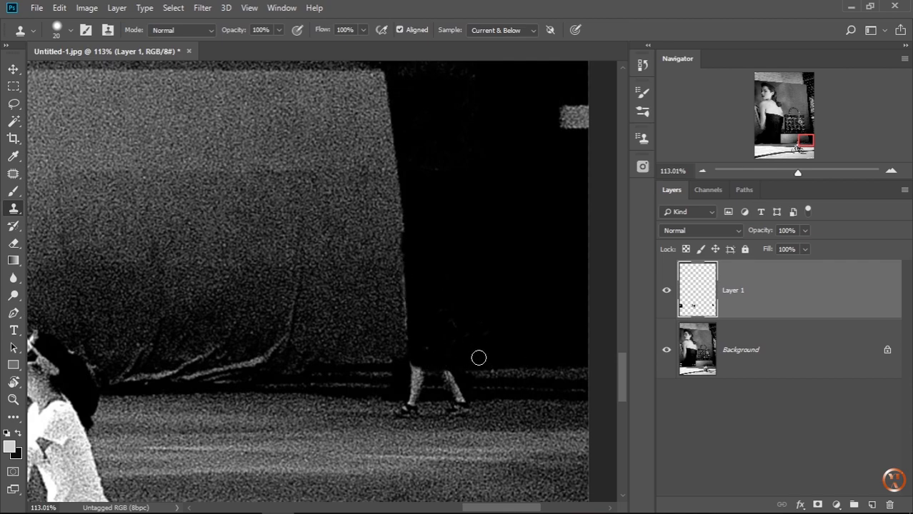
{"action": "scroll", "coordinate": [479, 356], "scroll_direction": "up", "scroll_amount": 1}
{"action": "scroll", "coordinate": [493, 399], "scroll_direction": "up", "scroll_amount": 1}
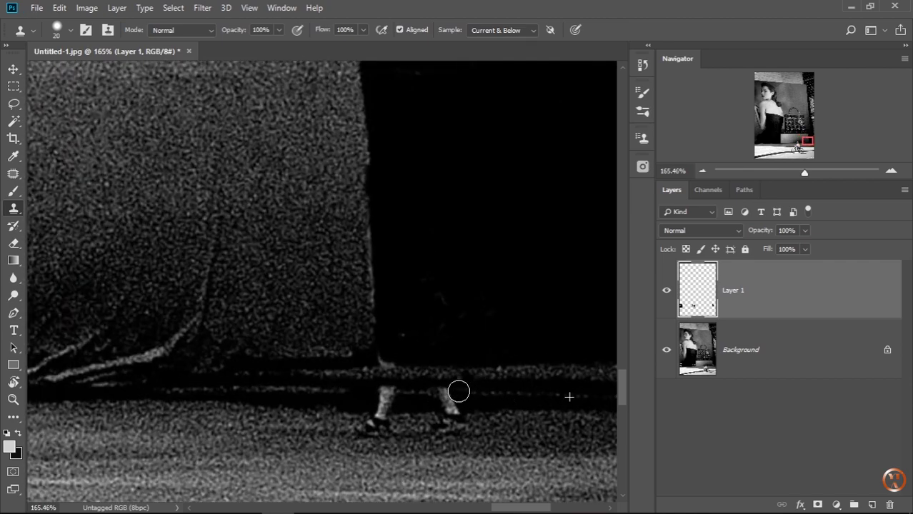
{"action": "left_click_drag", "start_coordinate": [349, 386], "coordinate": [460, 407]}
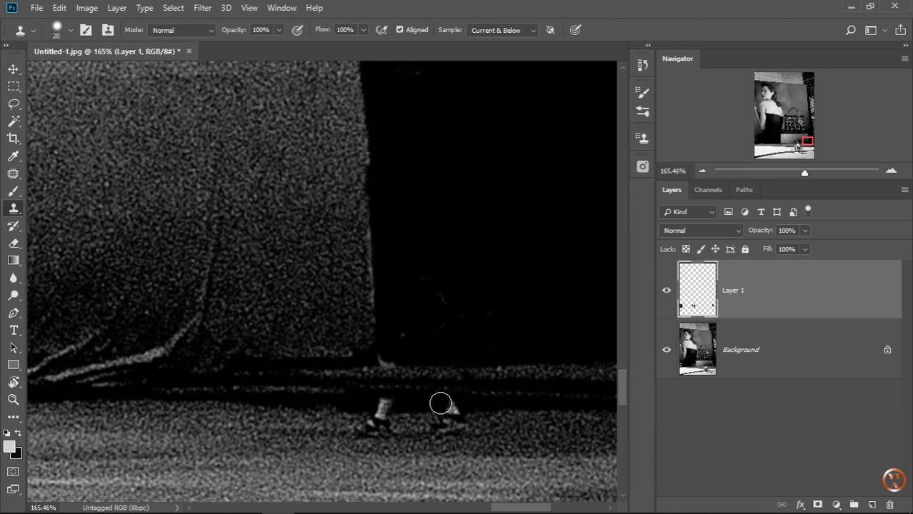
With a 9 px brush, clone pavement over both feet, the sock and shoe tip.
{"action": "left_click_drag", "start_coordinate": [437, 407], "coordinate": [458, 406]}
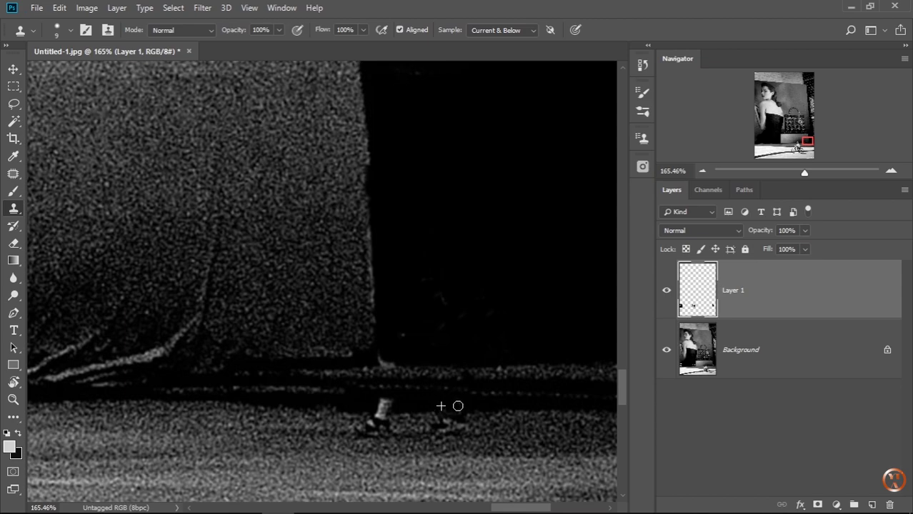
{"action": "left_click", "coordinate": [418, 404], "text": "alt"}
{"action": "mouse_move", "coordinate": [400, 409]}
{"action": "left_mouse_down"}
{"action": "mouse_move", "coordinate": [383, 408]}
{"action": "mouse_move", "coordinate": [386, 425]}
{"action": "left_mouse_up"}
{"action": "left_click", "coordinate": [329, 414], "text": "alt"}
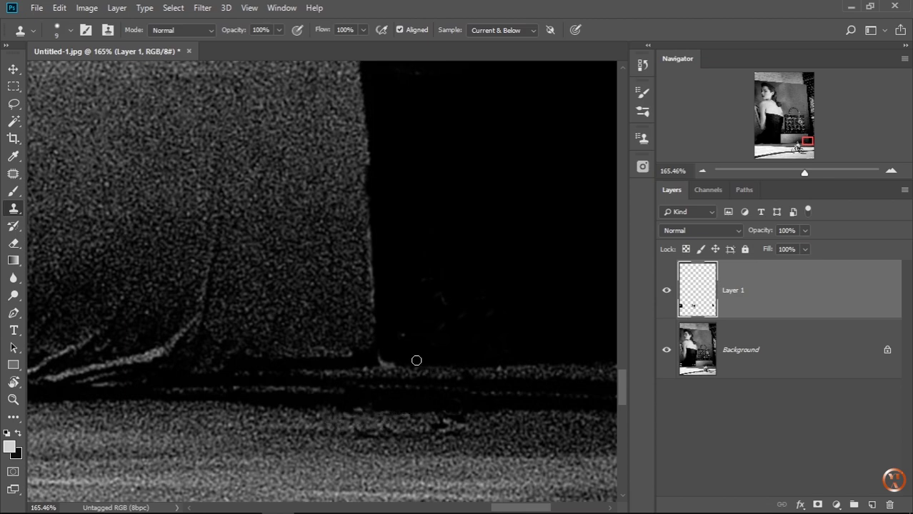
{"action": "left_click", "coordinate": [416, 360], "text": "alt"}
{"action": "left_click_drag", "start_coordinate": [386, 361], "coordinate": [388, 357]}
{"action": "scroll", "coordinate": [388, 357], "scroll_direction": "down", "scroll_amount": 5}
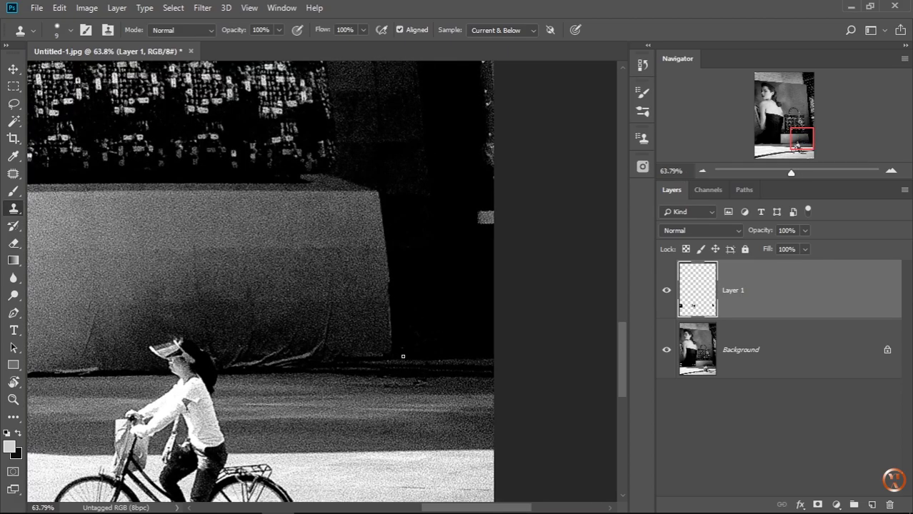
{"action": "scroll", "coordinate": [403, 355], "scroll_direction": "down", "scroll_amount": 3}
{"action": "scroll", "coordinate": [404, 357], "scroll_direction": "down", "scroll_amount": 1}
{"action": "scroll", "coordinate": [407, 359], "scroll_direction": "down", "scroll_amount": 2}
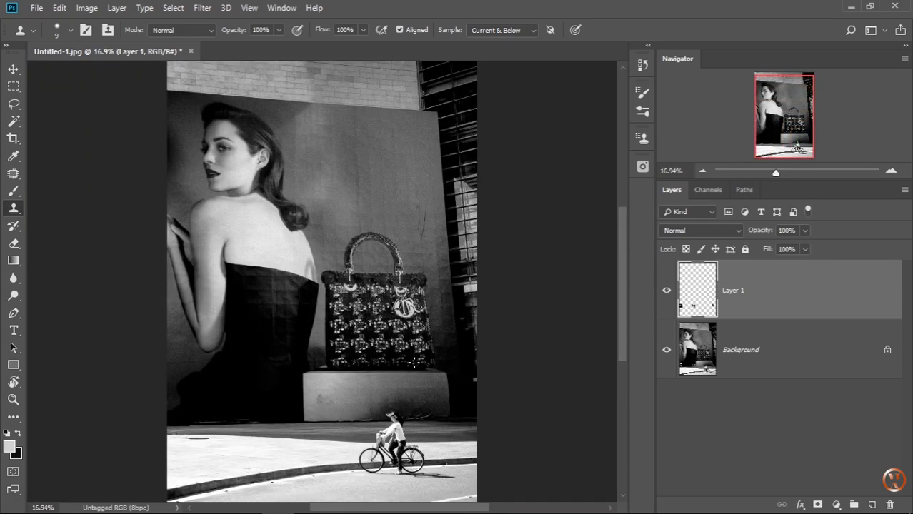
{"action": "scroll", "coordinate": [415, 363], "scroll_direction": "down", "scroll_amount": 1}
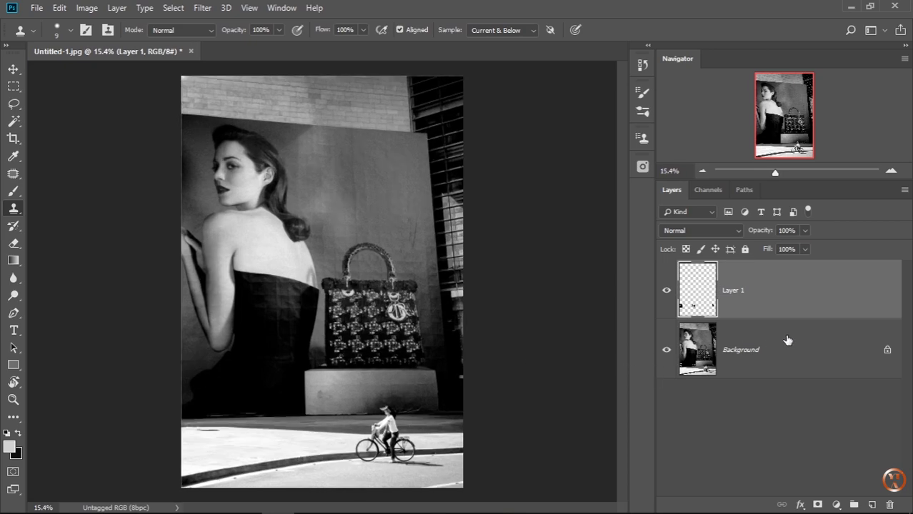
{"action": "left_click", "coordinate": [666, 352], "text": "alt"}
{"action": "left_click", "coordinate": [666, 353], "text": "alt"}
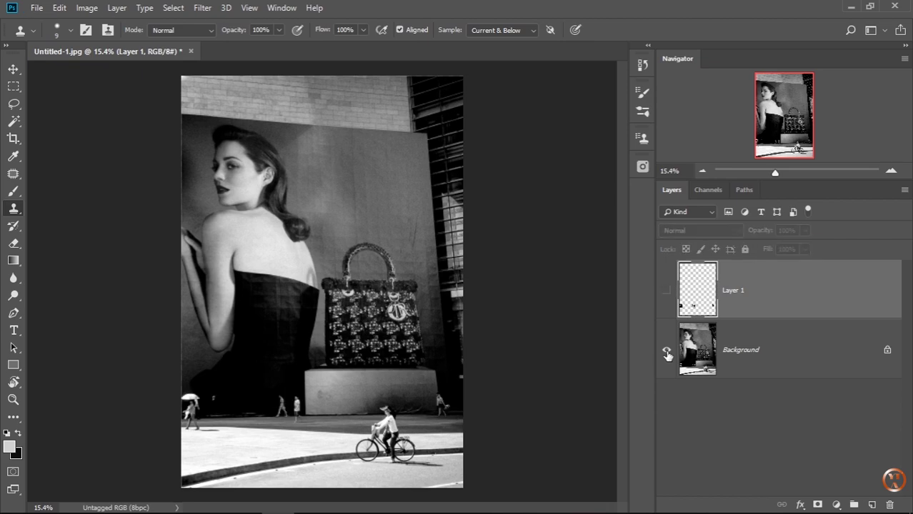
{"action": "left_click", "coordinate": [666, 353], "text": "alt"}
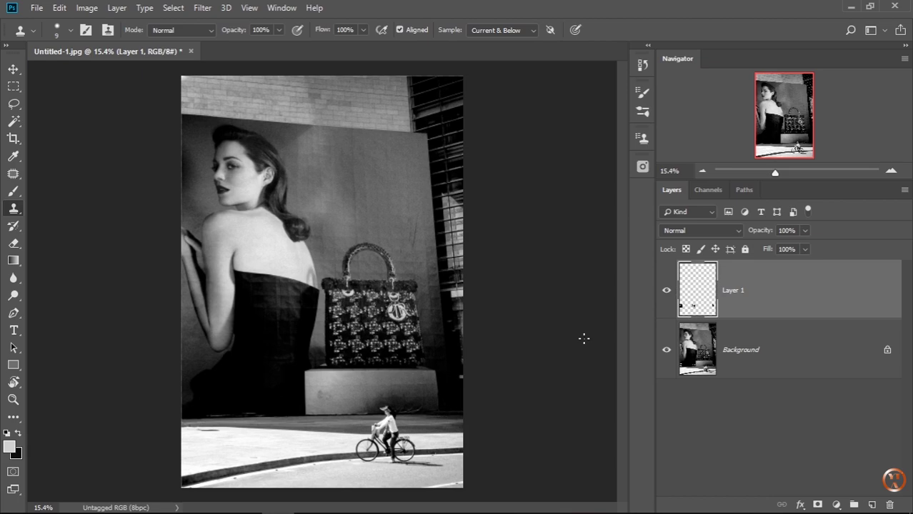
{"action": "left_click", "coordinate": [666, 348], "text": "alt"}
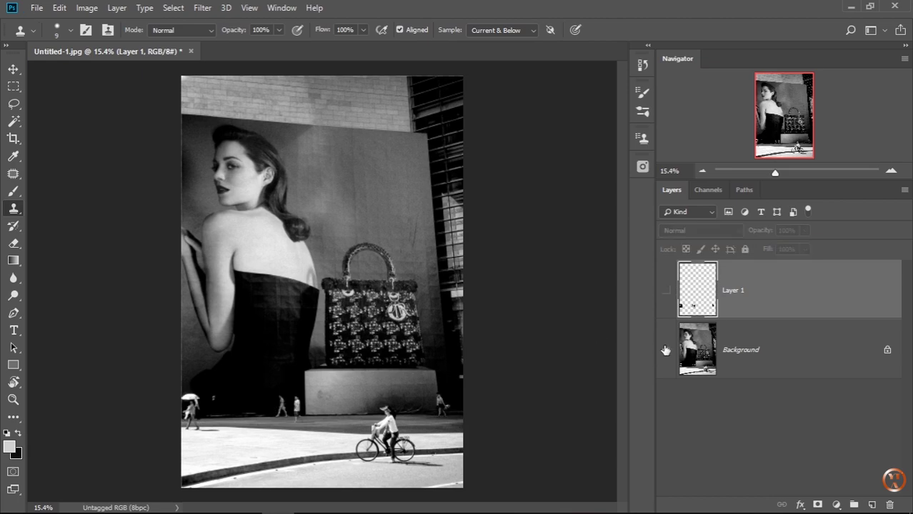
{"action": "left_click", "coordinate": [666, 349], "text": "alt"}
{"action": "left_click", "coordinate": [665, 292]}
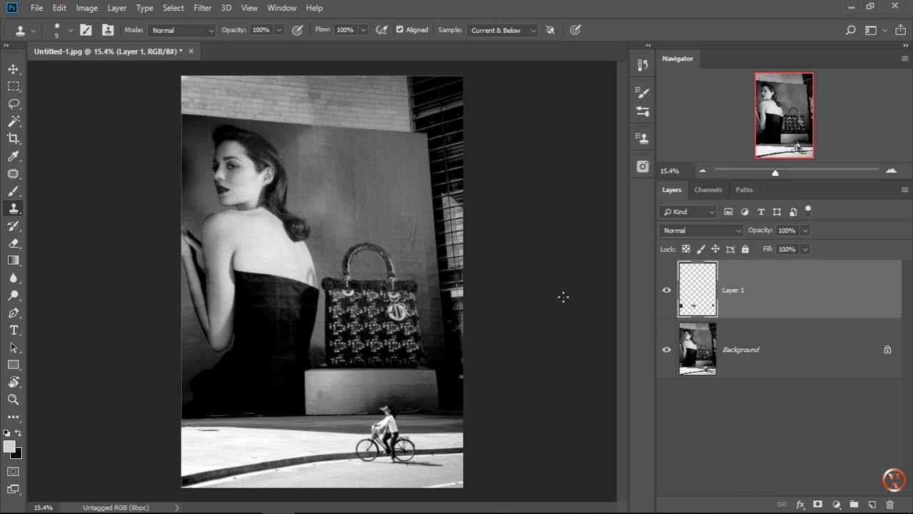
{"action": "left_click", "coordinate": [667, 352], "text": "alt"}
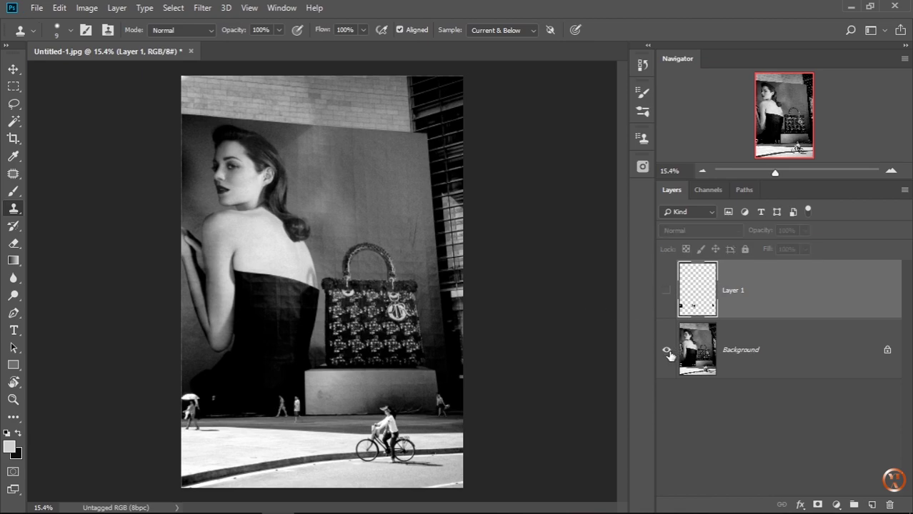
{"action": "left_click", "coordinate": [668, 352], "text": "alt"}
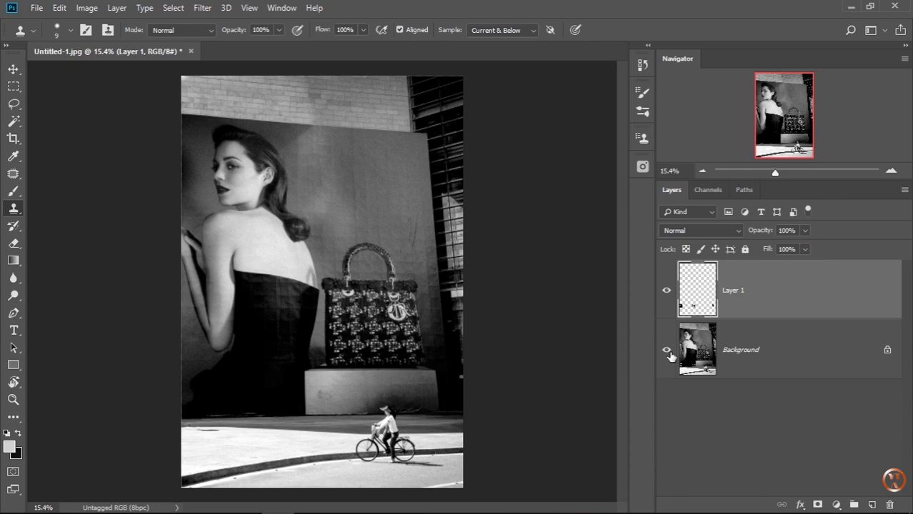
{"action": "left_click", "coordinate": [666, 349]}
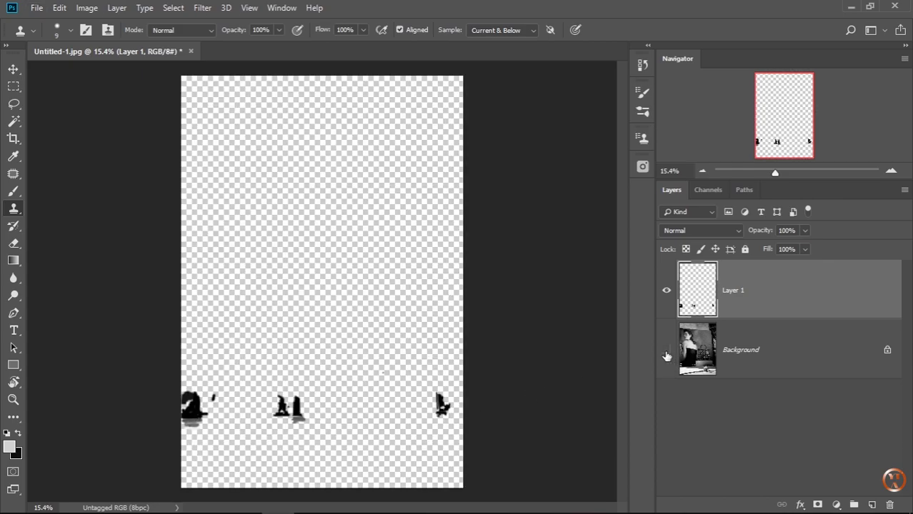
{"action": "left_click", "coordinate": [666, 349], "text": "alt"}
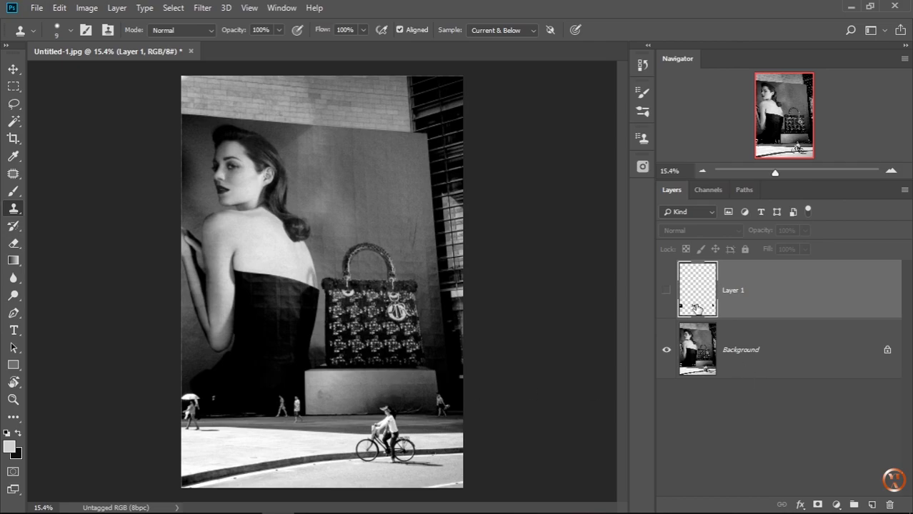
{"action": "left_click", "coordinate": [667, 290]}
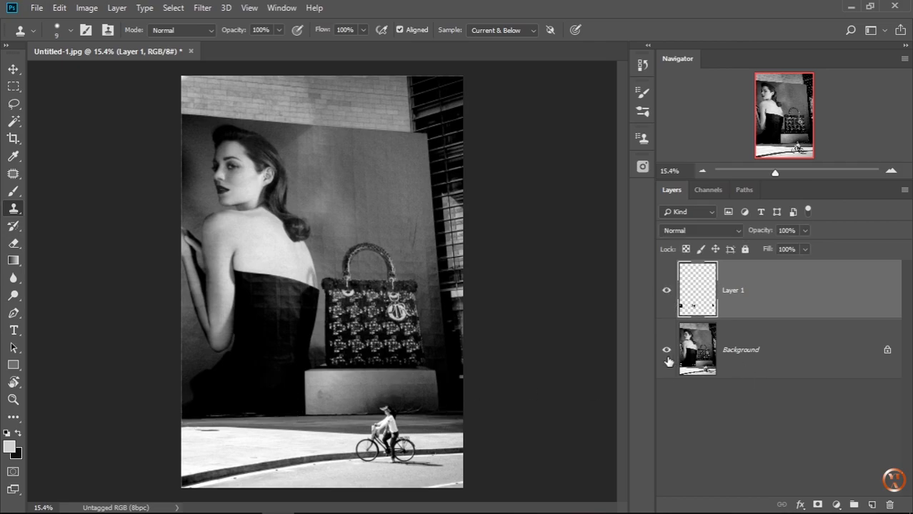
{"action": "left_click", "coordinate": [666, 349]}
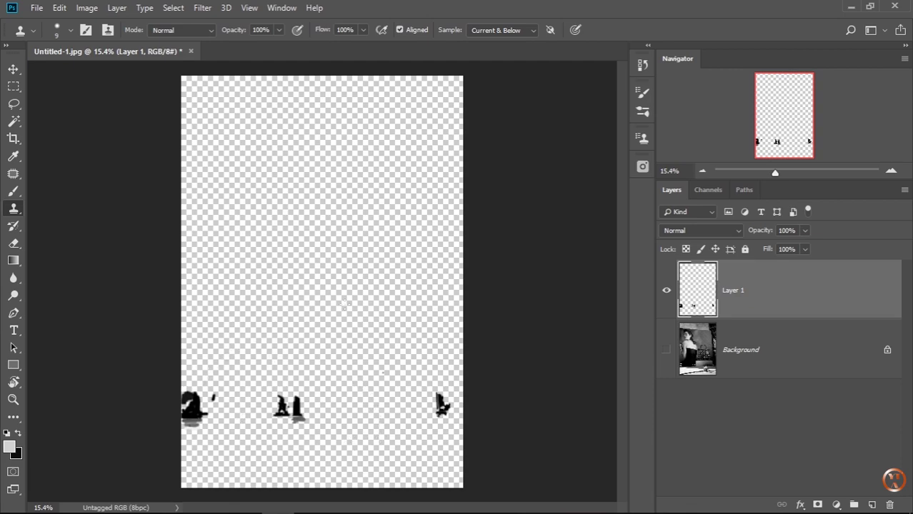
{"action": "left_click", "coordinate": [668, 354], "text": "alt"}
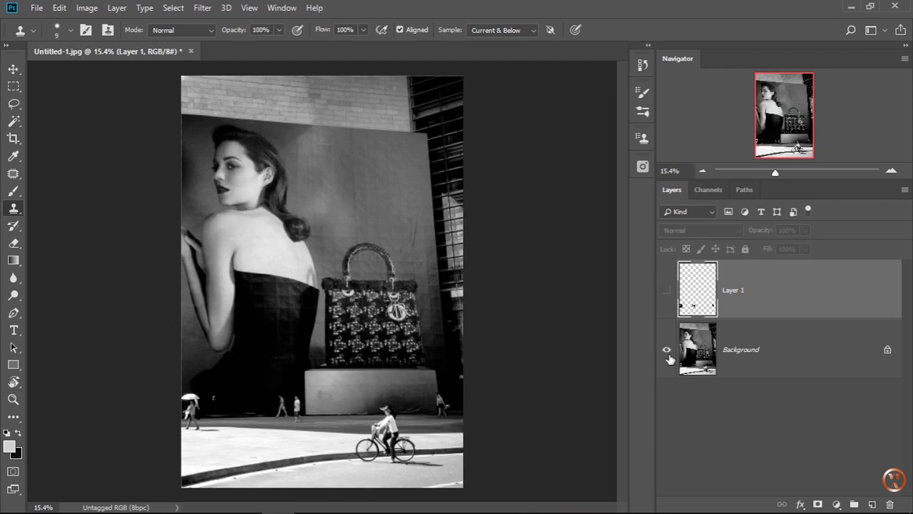
{"action": "left_click", "coordinate": [666, 293]}
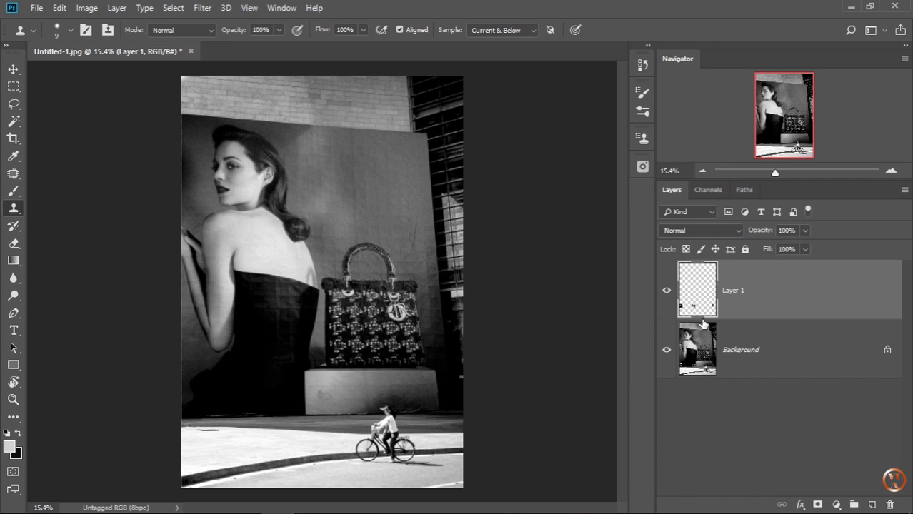